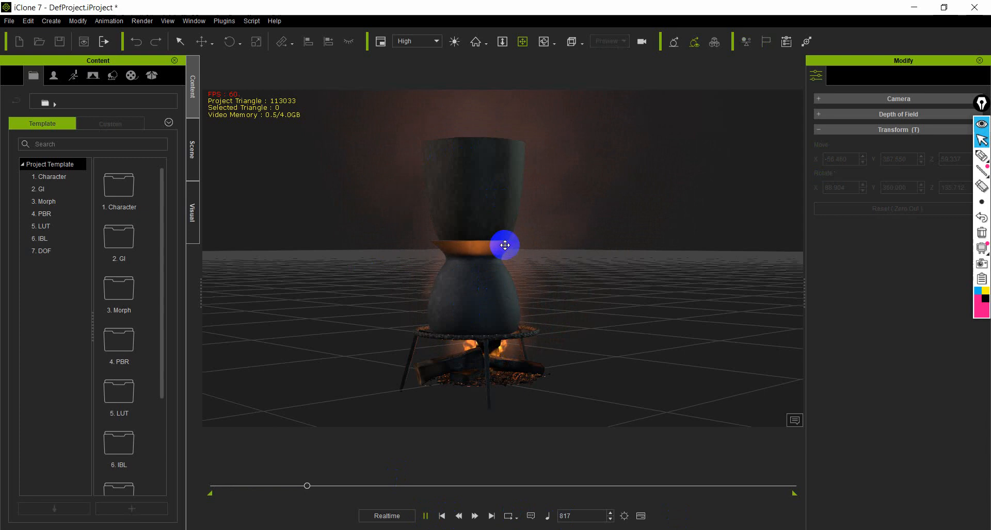
Step: Stop the playback and place the QHO... 02 custom prop from the KHOOM SIV folder beside the existing cooking pot
scroll(513, 277, up, 3)
mouse_move(513, 276)
right_down()
mouse_move(460, 288)
mouse_move(520, 279)
right_up()
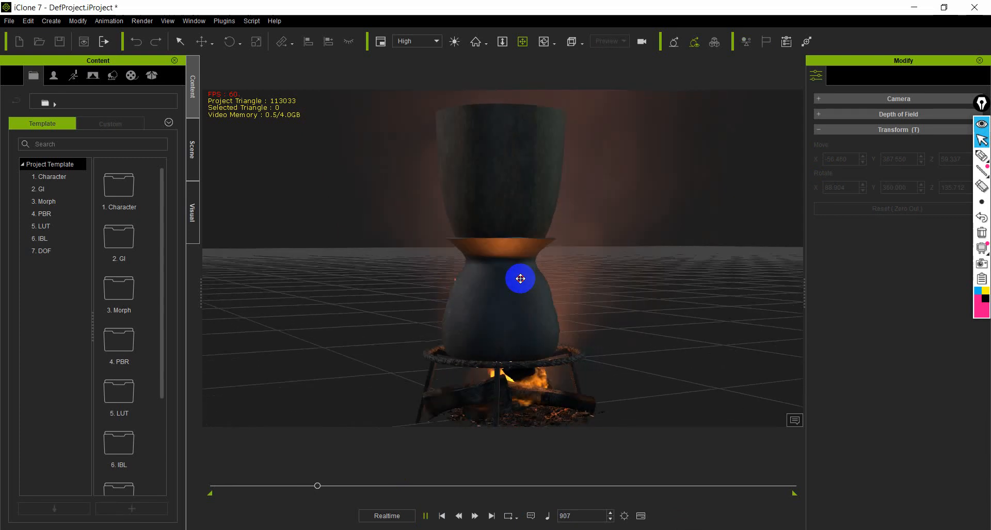
scroll(464, 265, down, 5)
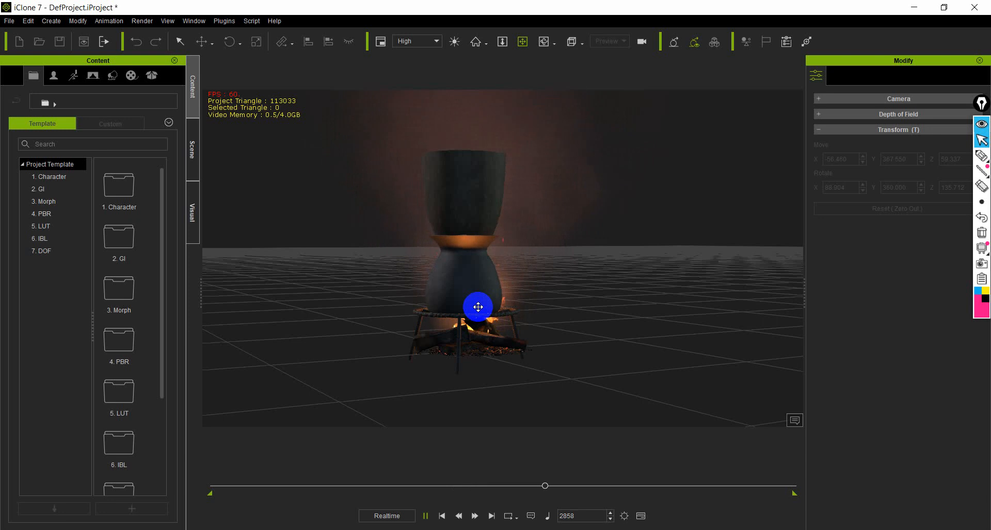
key(space)
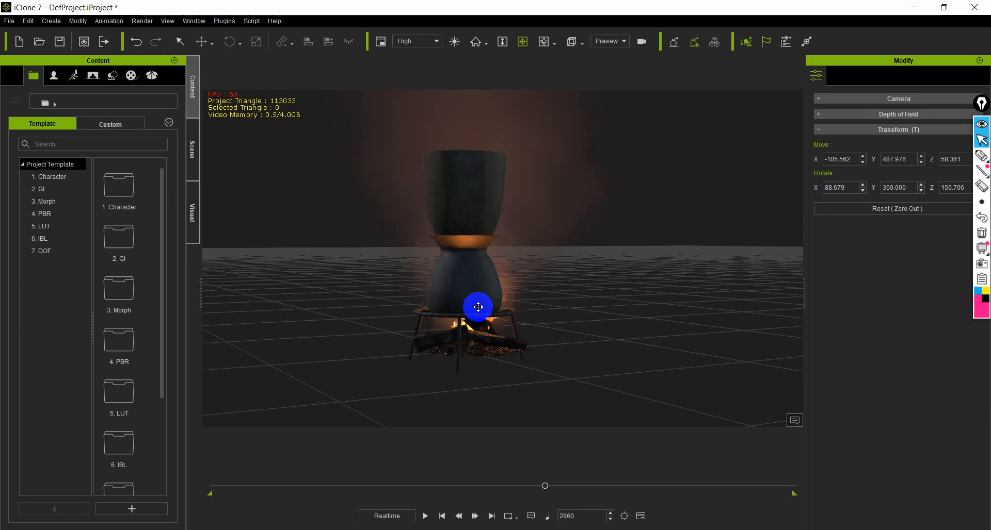
click(113, 78)
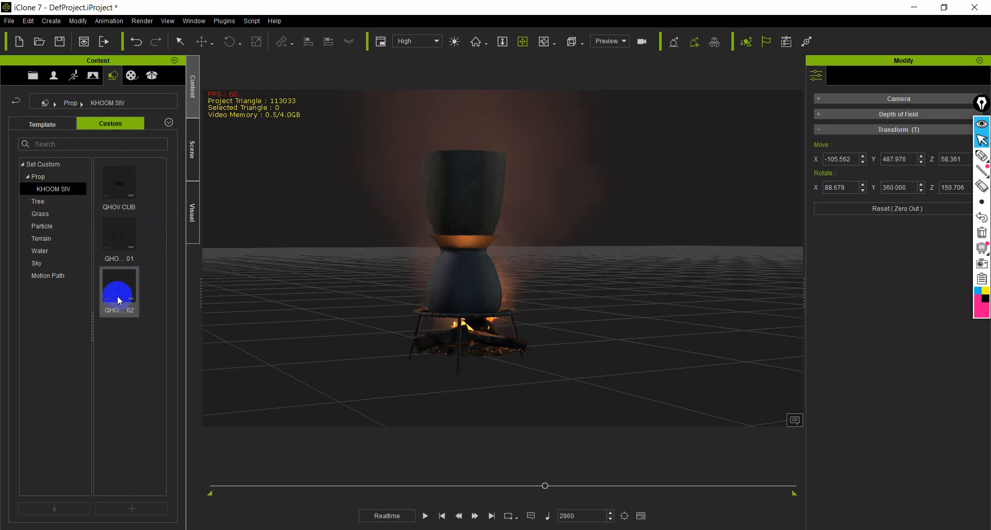
drag(118, 298, 597, 336)
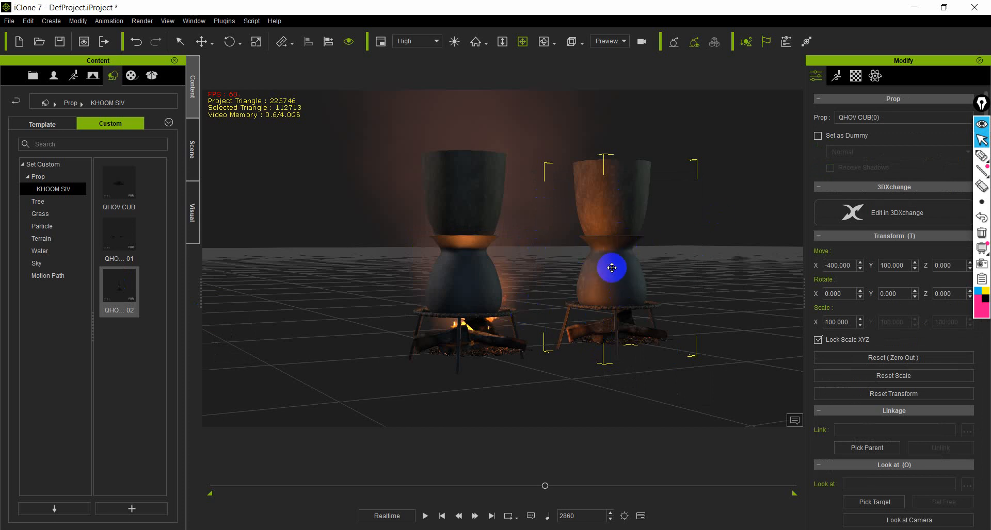
Step: Play the animation from near the start to preview both cooking pot props side by side
middle_drag(624, 265, 504, 281)
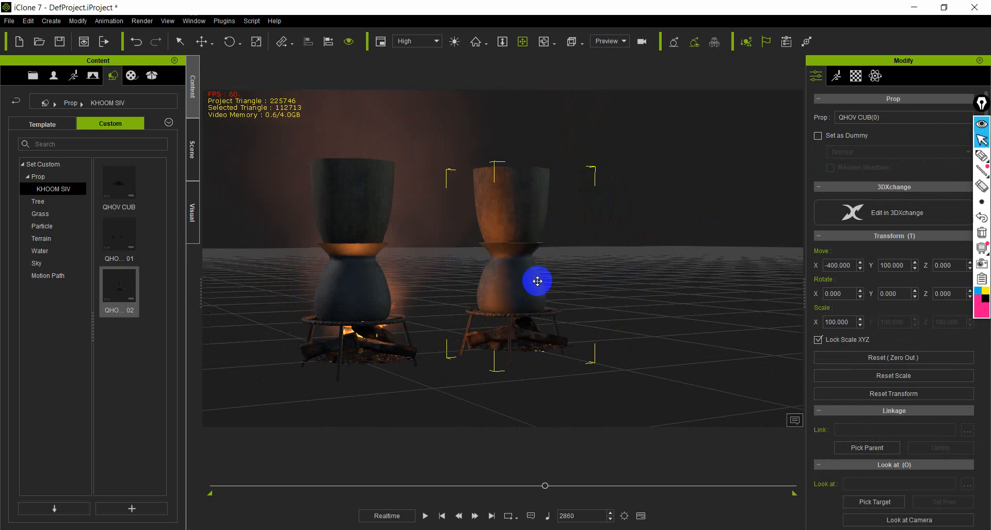
drag(543, 485, 306, 485)
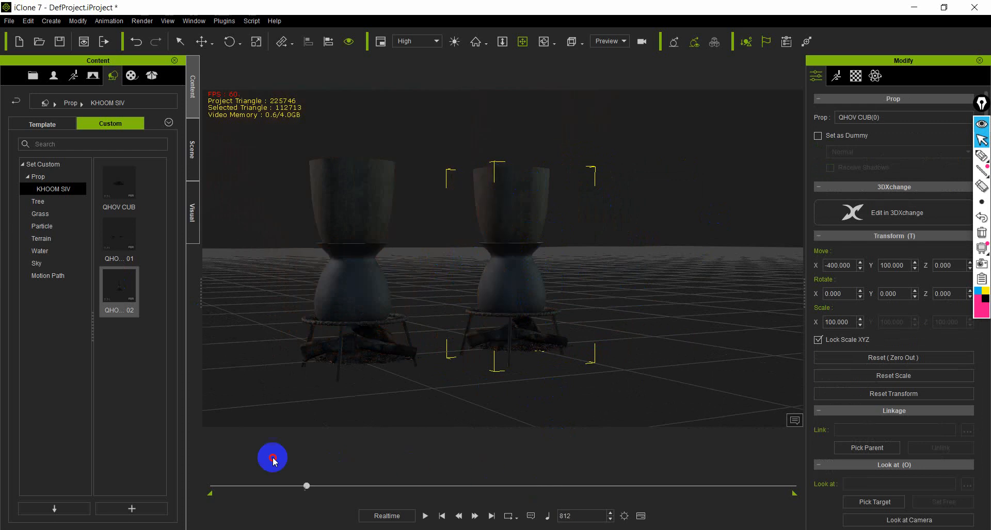
key(space)
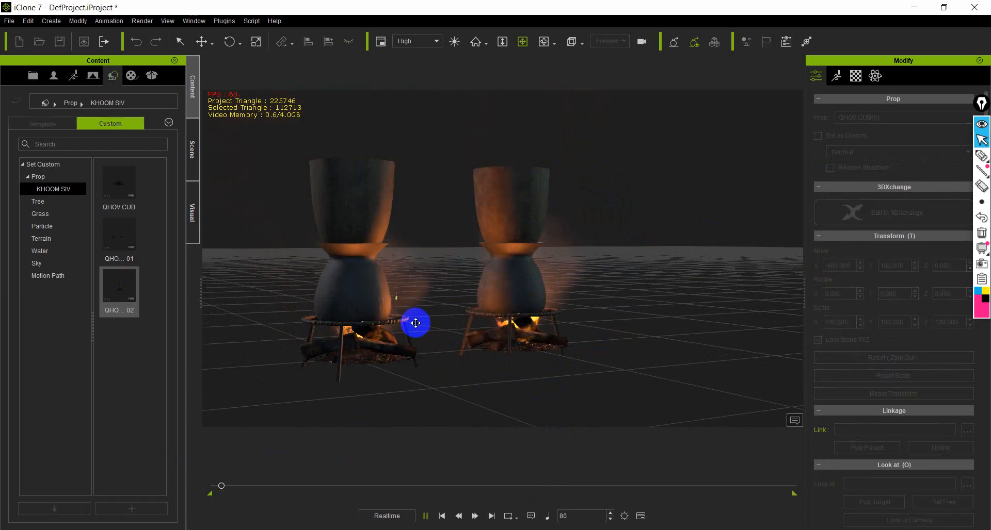
key(space)
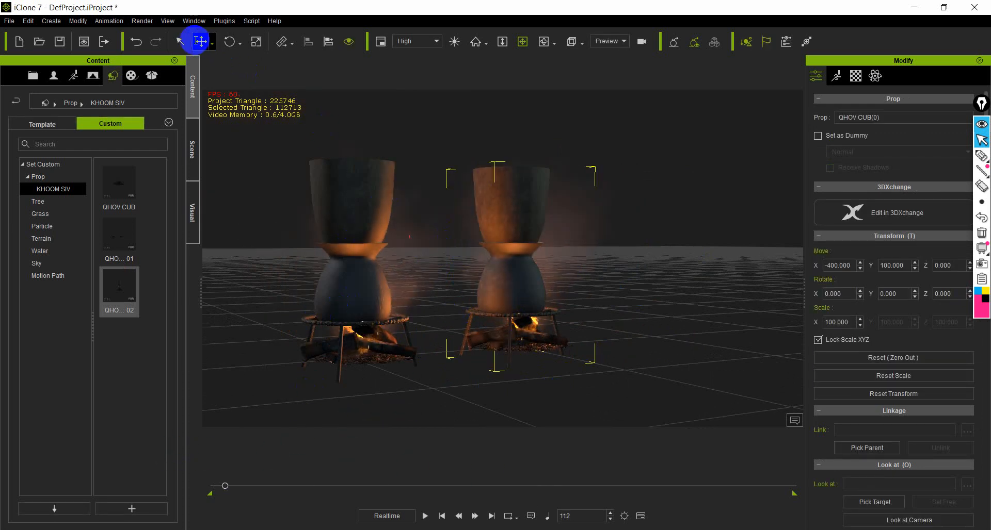
Step: Delete the original cooking pot prop, QHOV CUB, from the scene
click(179, 42)
click(356, 206)
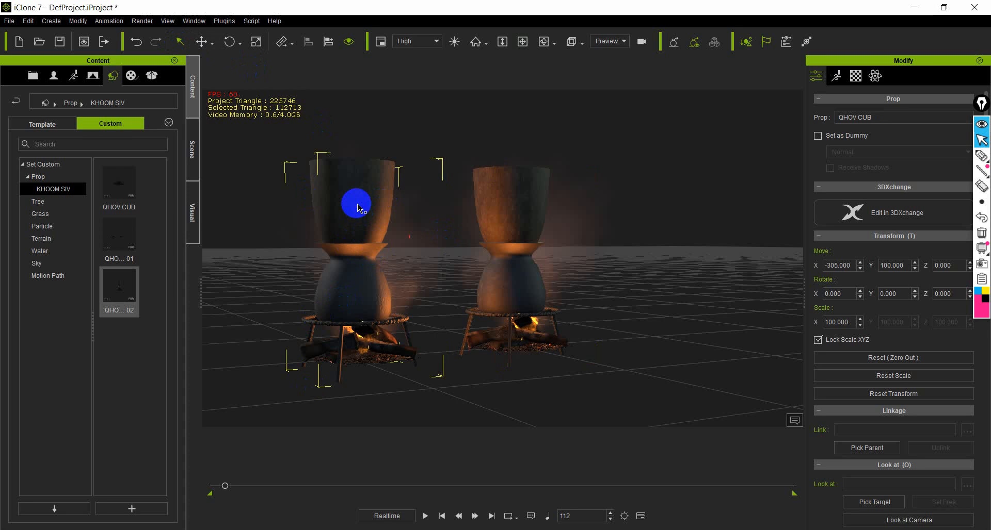
key(Delete)
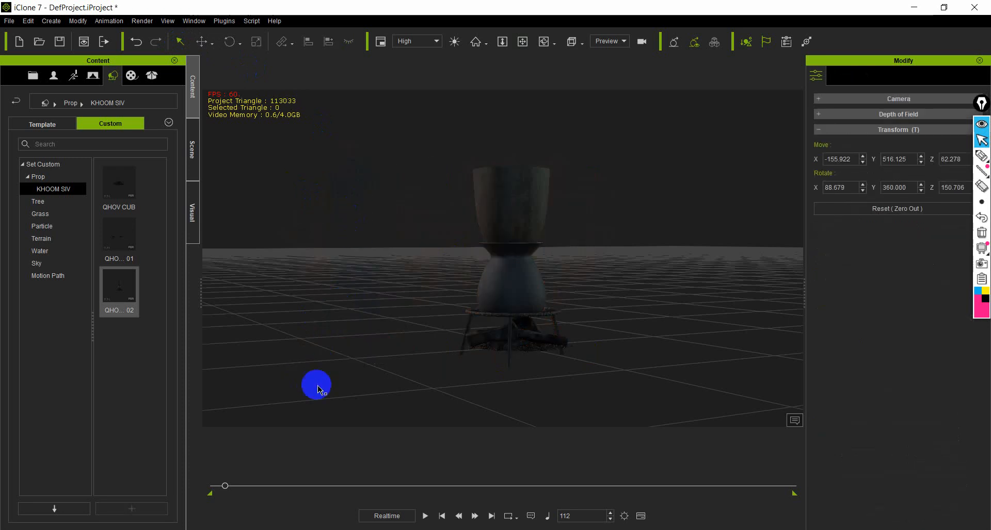
Step: Play the remaining cooking pot prop's animation from the first frame and return the timeline to frame 1
drag(226, 488, 212, 485)
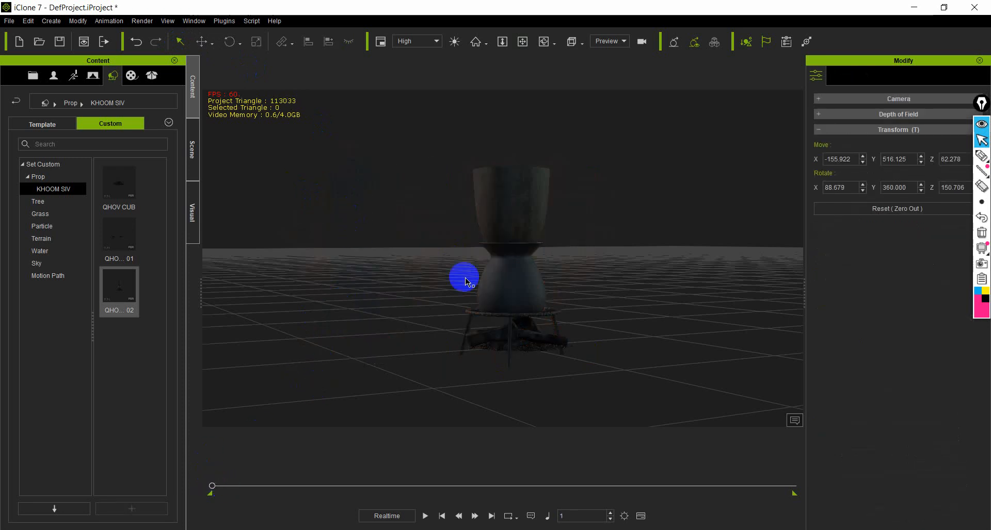
key(space)
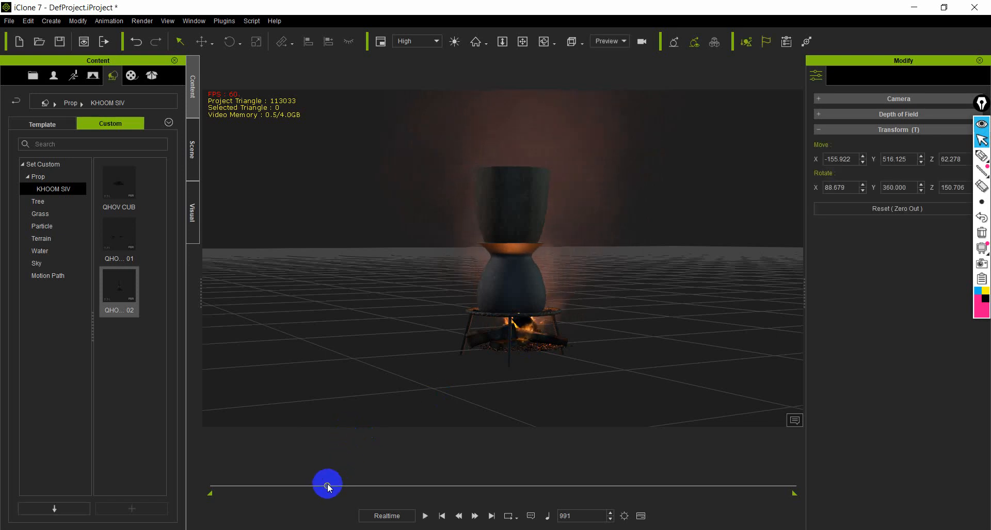
drag(328, 486, 201, 483)
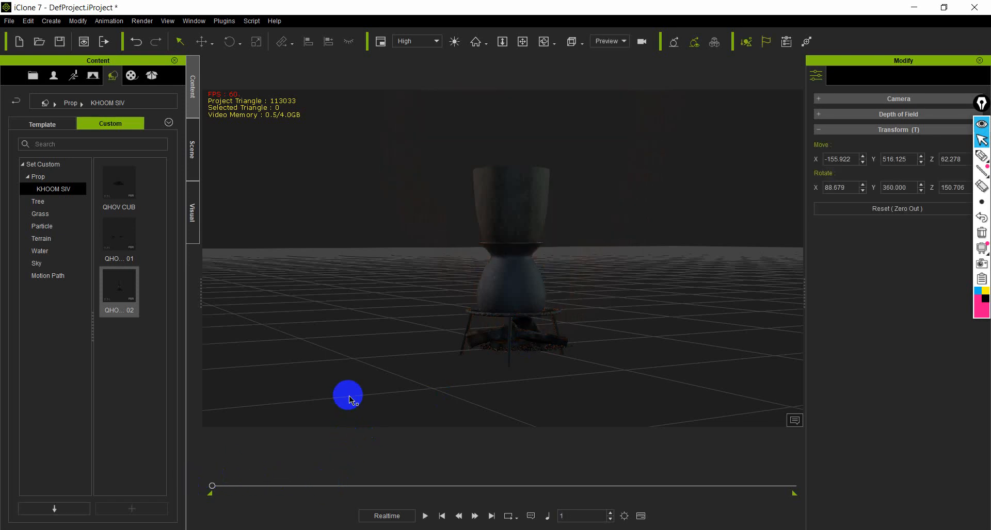
Step: Try out the QHOV CUB fire prop beside the pot with a playback preview, and delete it again
drag(118, 180, 367, 337)
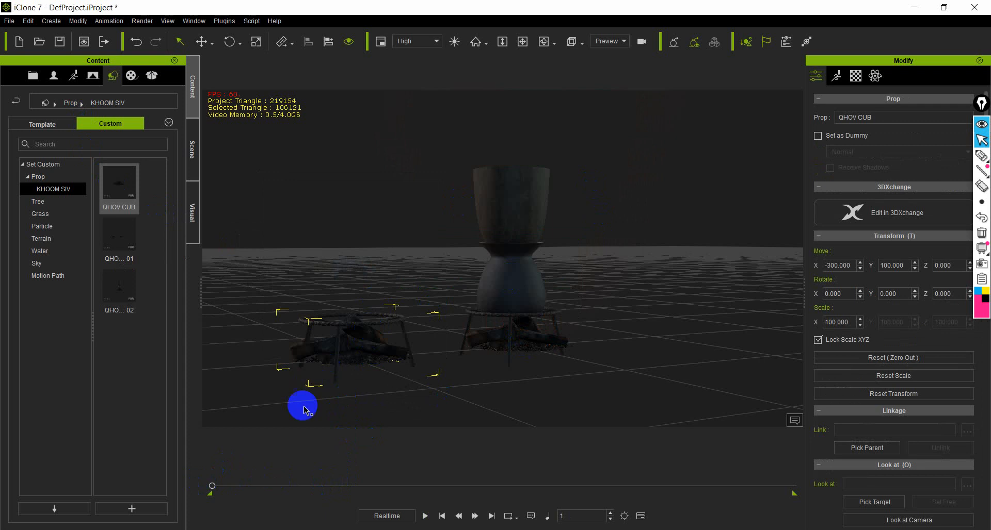
key(space)
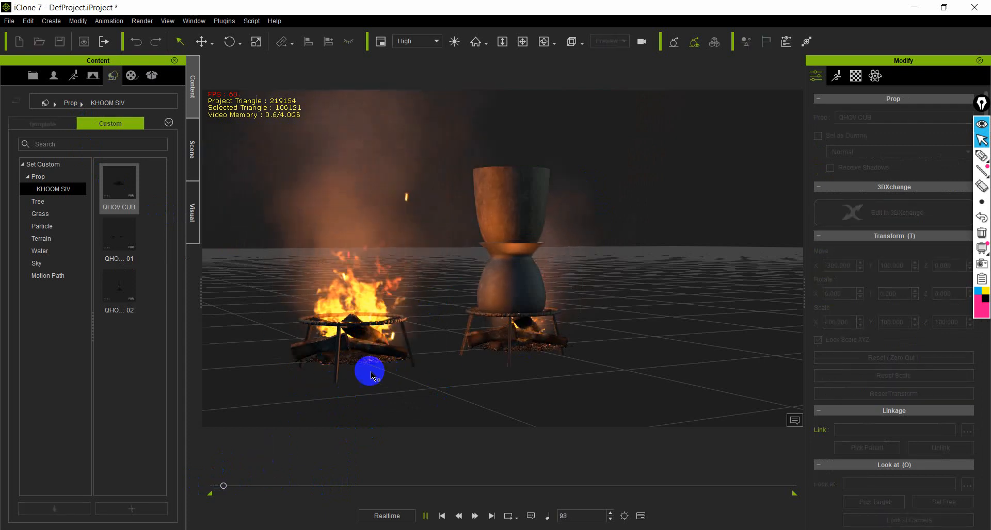
key(space)
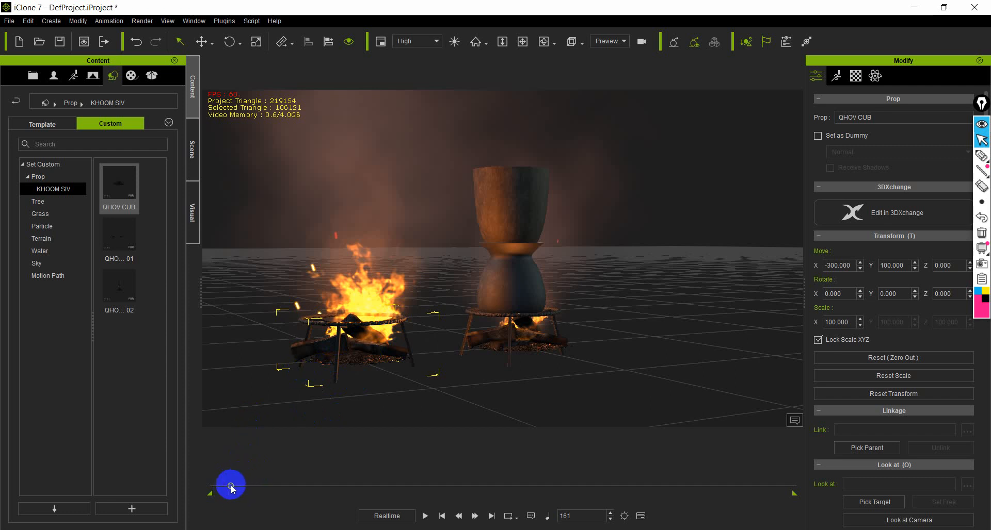
drag(230, 487, 201, 482)
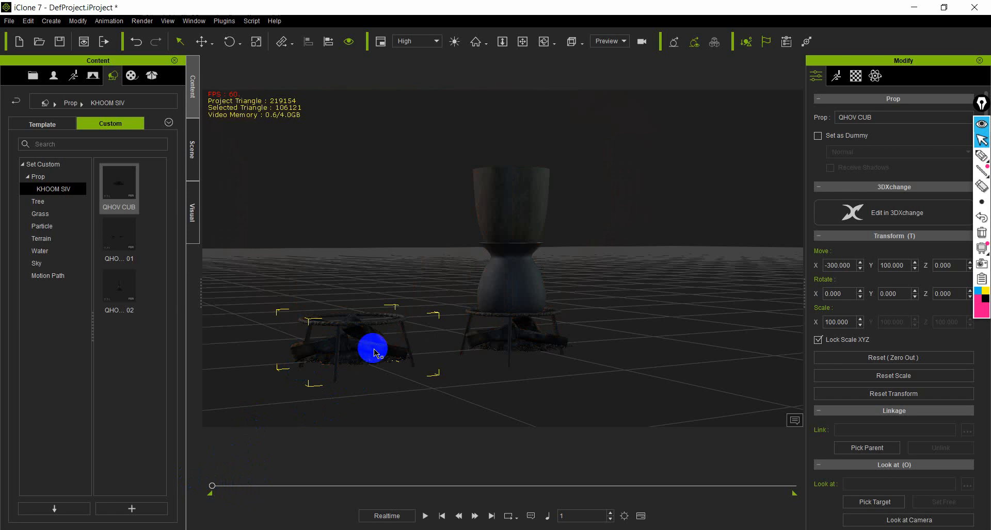
key(Delete)
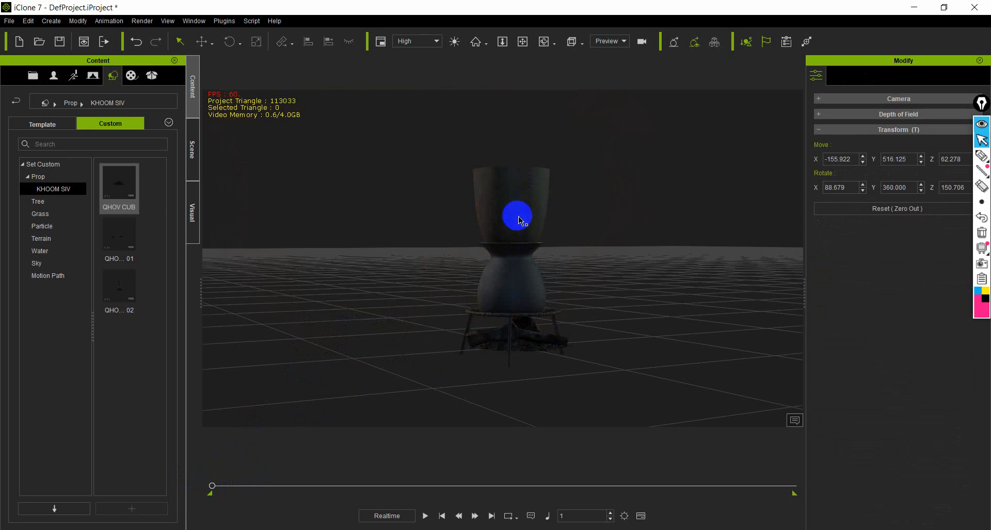
Step: Switch to Chrome and look through the uploaded videos of the 3txojkevlomzem YouTube channel
click(516, 253)
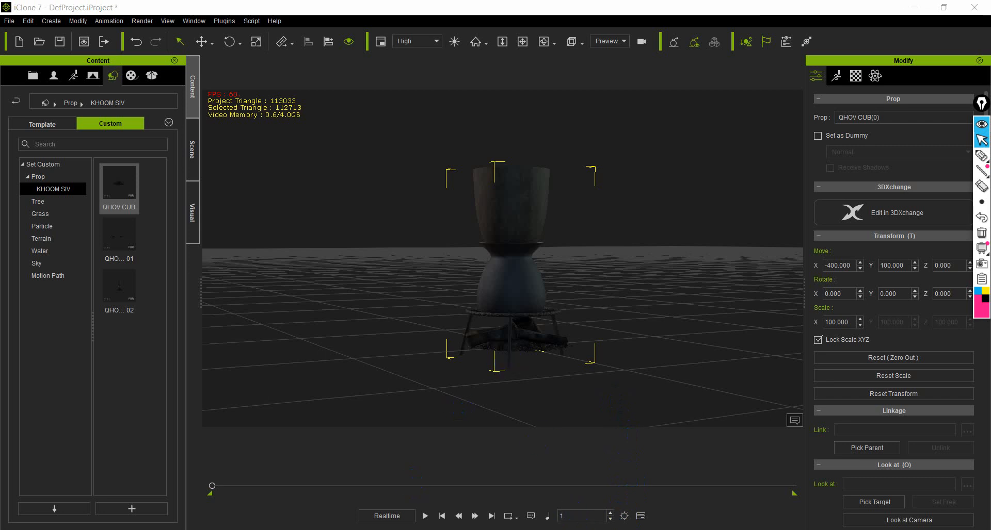
click(592, 493)
click(348, 277)
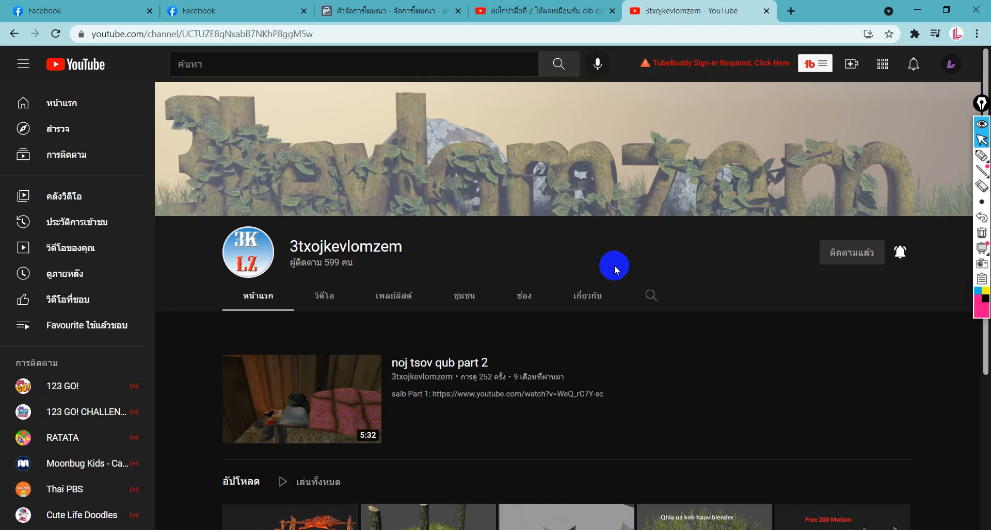
click(338, 295)
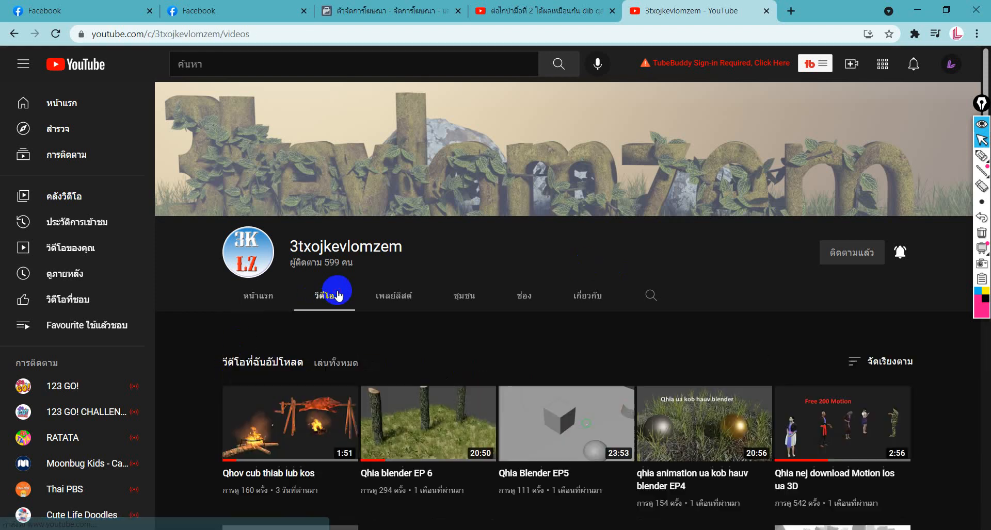
scroll(427, 294, down, 5)
scroll(350, 246, down, 10)
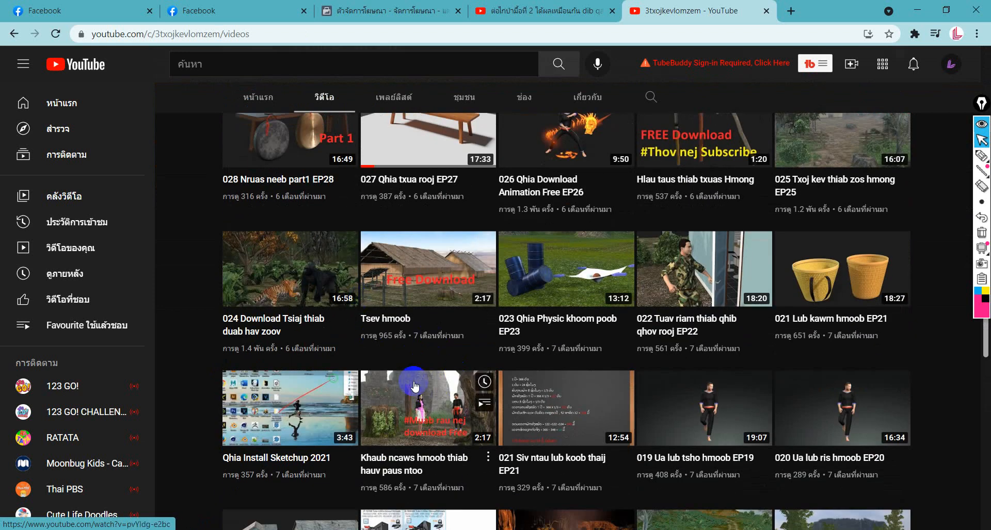
scroll(454, 345, up, 5)
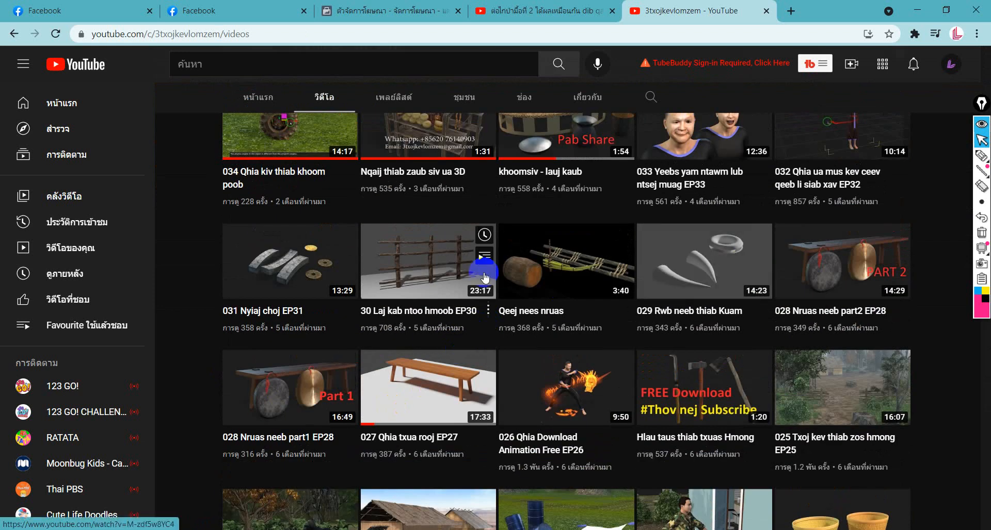
scroll(635, 260, up, 4)
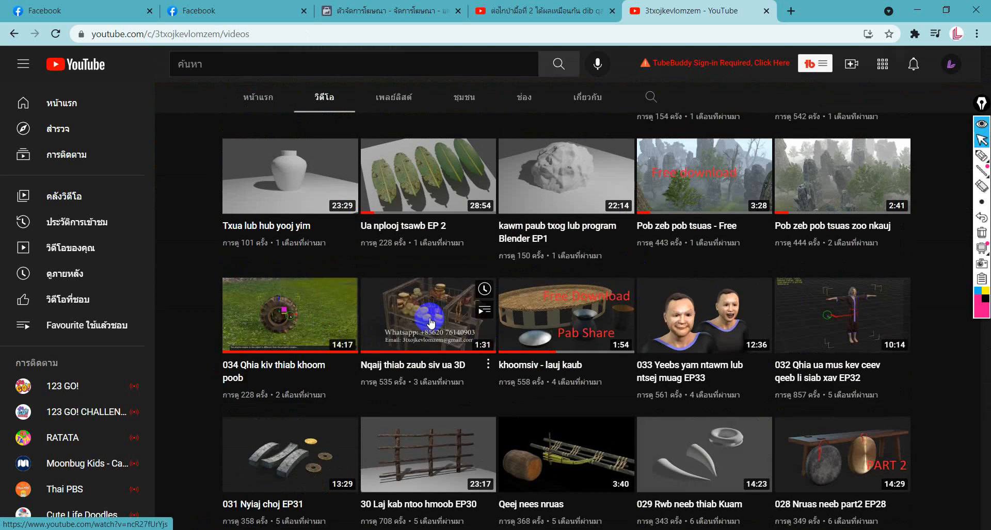
scroll(516, 300, up, 3)
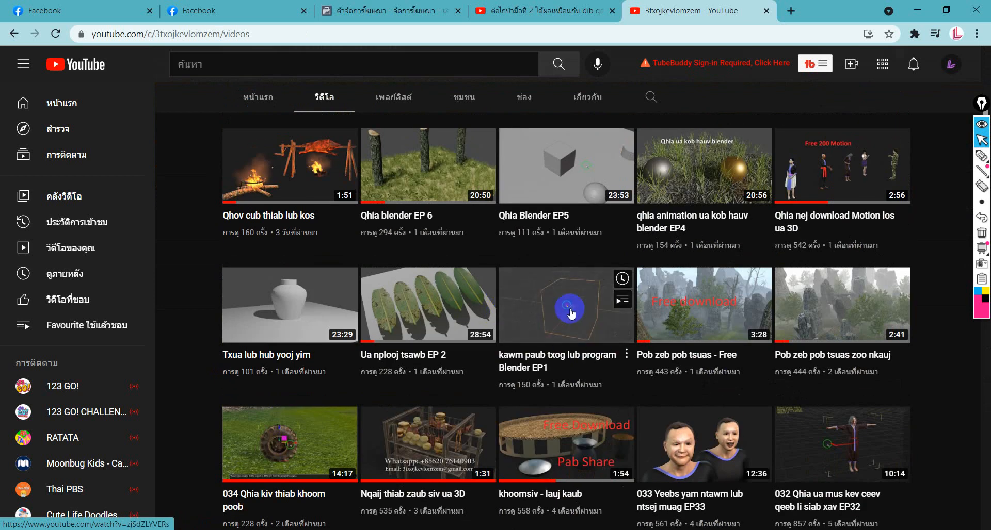
scroll(481, 319, up, 2)
scroll(481, 320, up, 3)
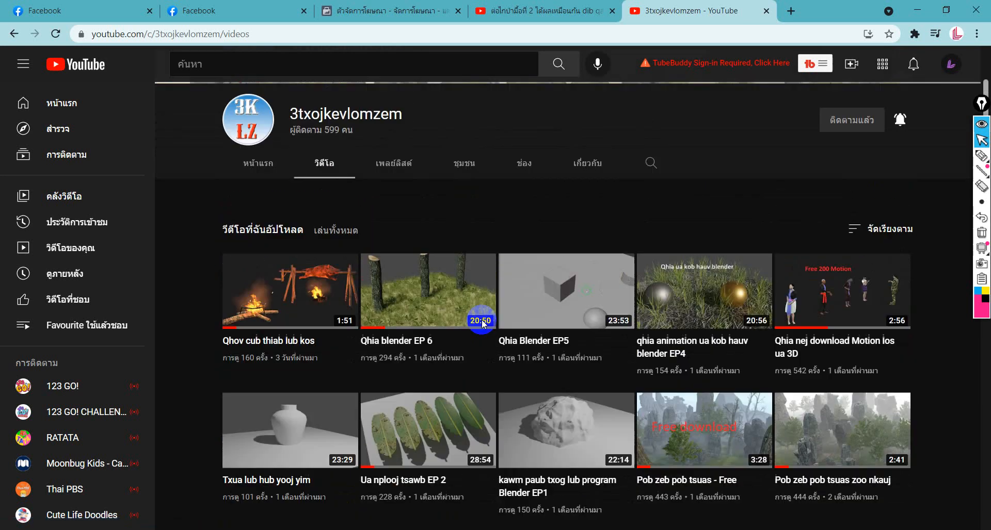
scroll(550, 310, down, 7)
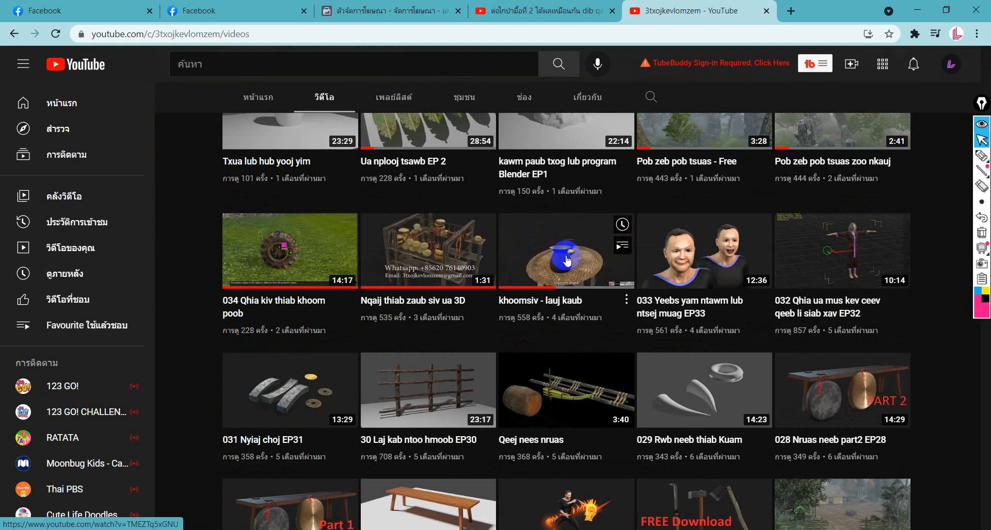
scroll(510, 299, up, 5)
mouse_move(245, 237)
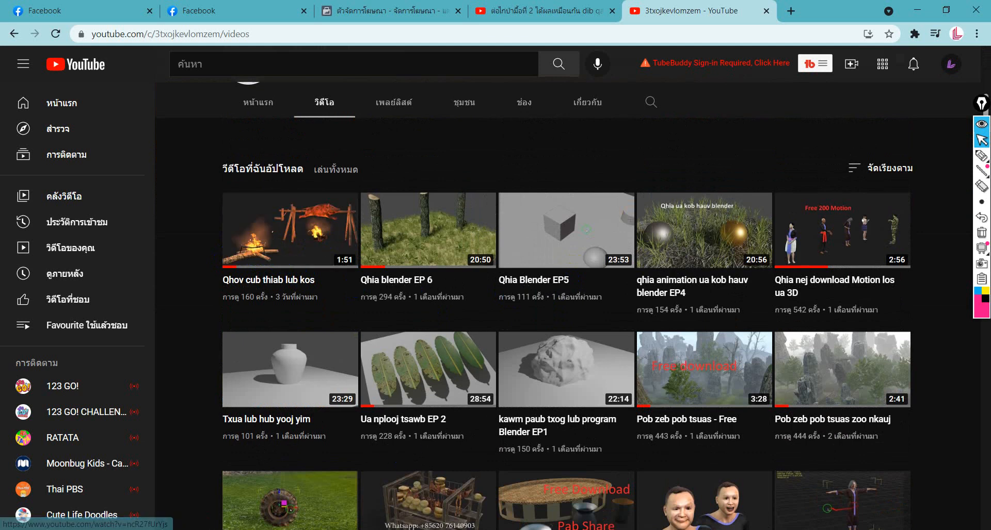
Step: Switch to File Explorer to view the iProp files in the qhov cub folder, and return to iClone
mouse_move(428, 529)
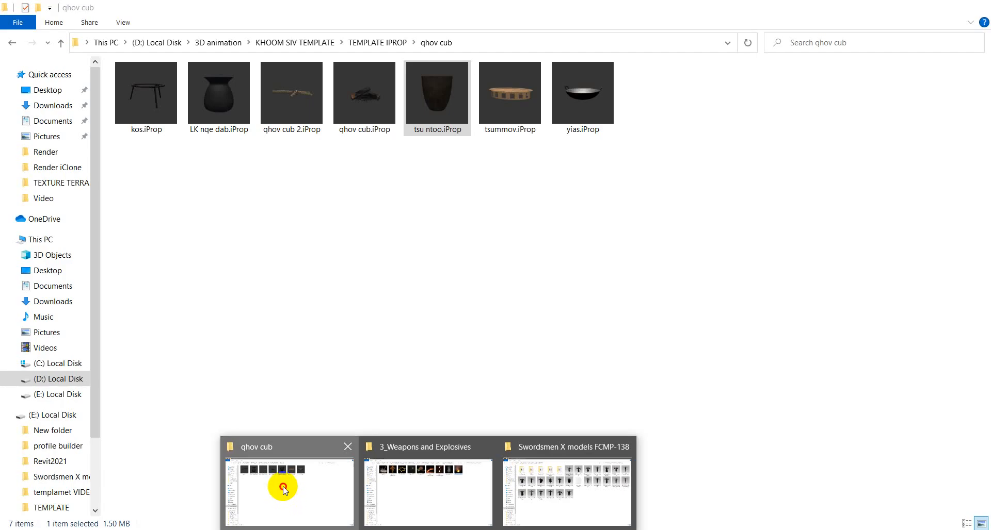
click(280, 491)
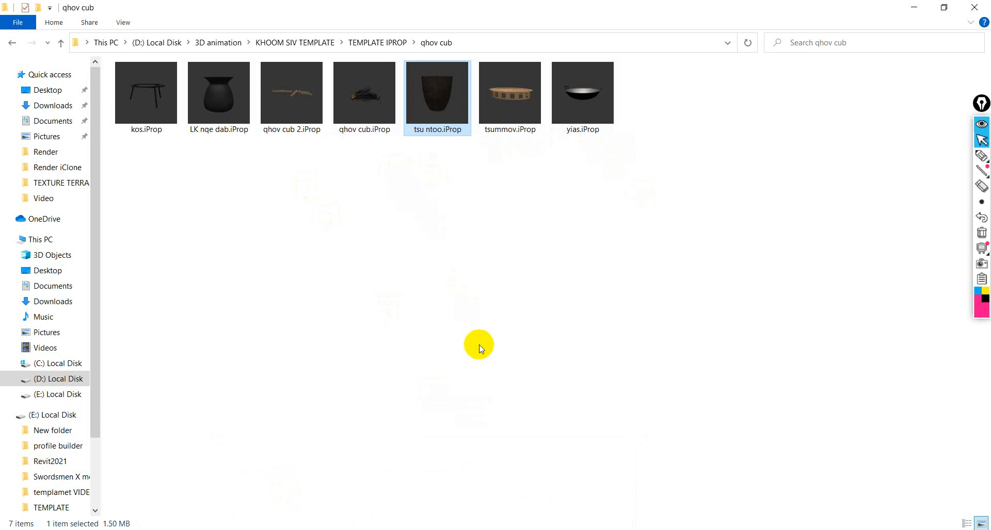
mouse_move(493, 523)
click(494, 488)
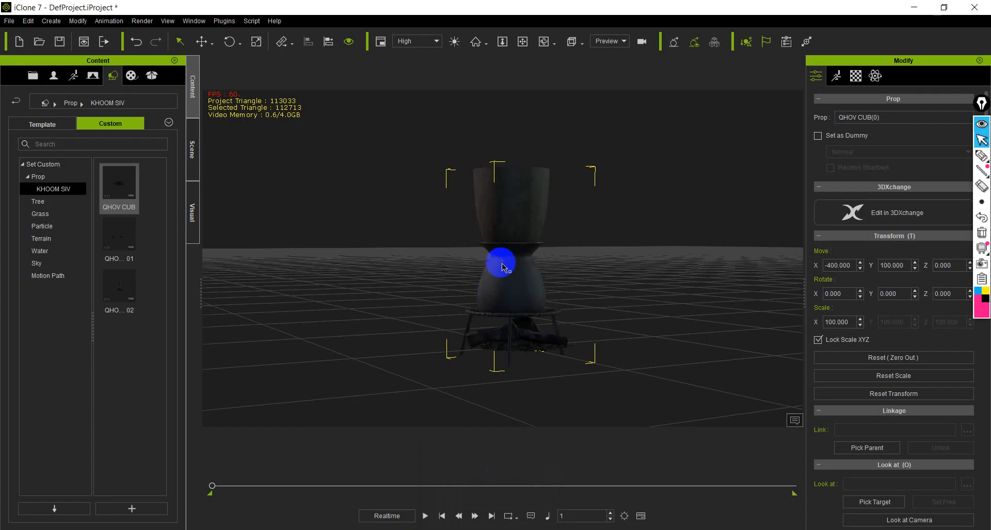
Step: Play the selected pot prop's fire and smoke animation, and return the timeline to the first frame
key(space)
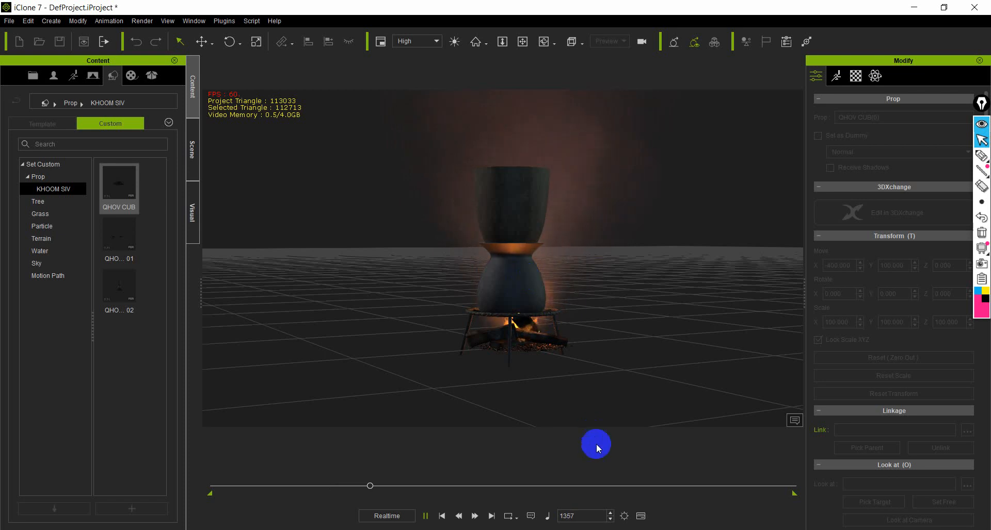
key(space)
drag(376, 486, 48, 439)
Step: Replace the cooking pot prop in the scene with the QHO... 01 custom prop
key(Delete)
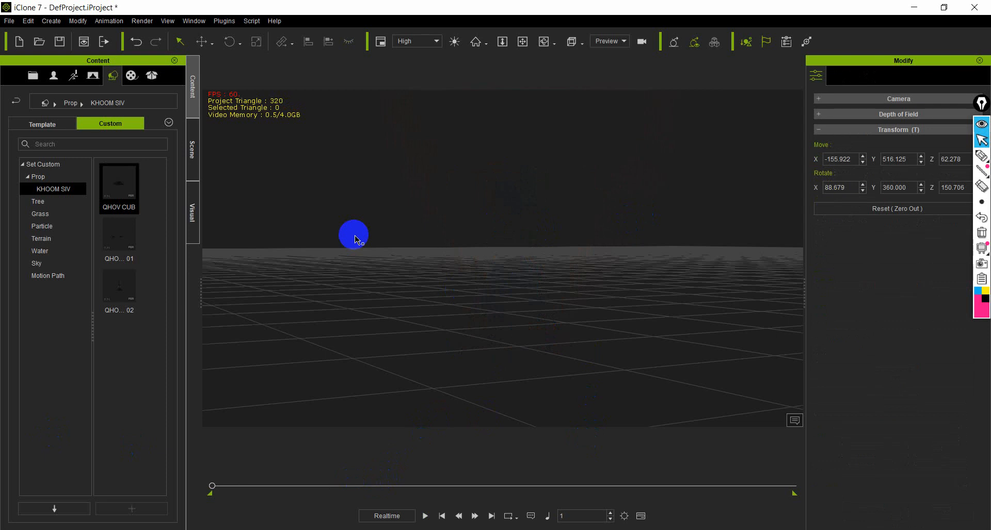
drag(133, 242, 466, 376)
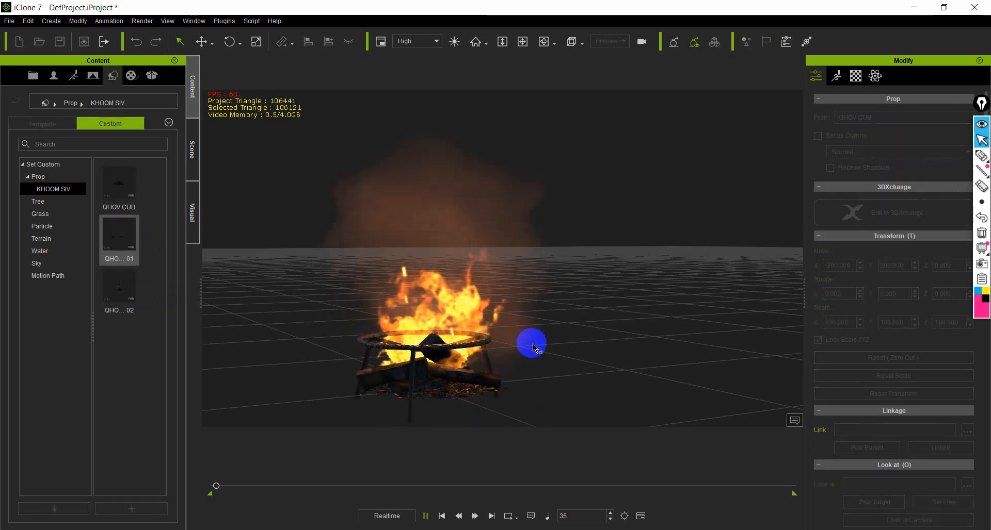
Step: Preview the fire prop's burning animation from a different angle, select the prop and return the timeline to the first frame
scroll(460, 310, down, 2)
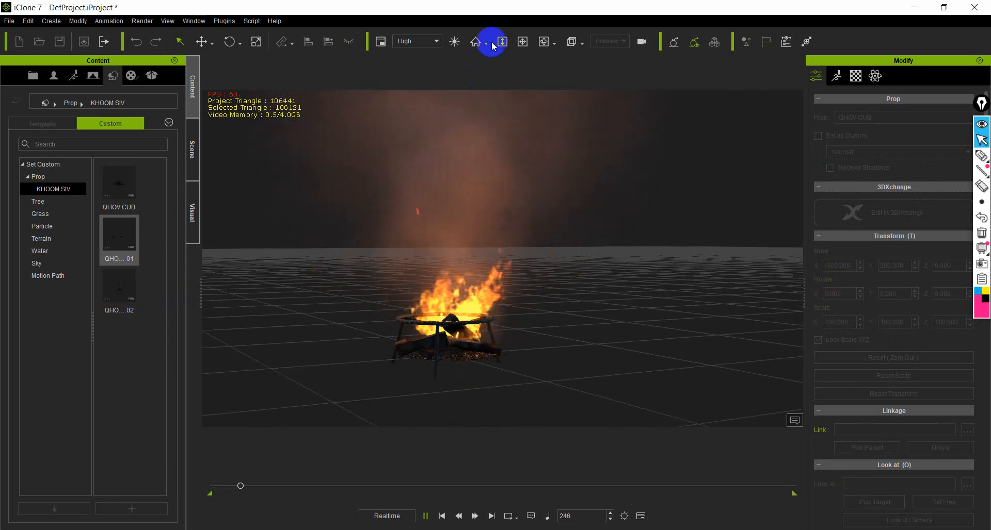
click(523, 41)
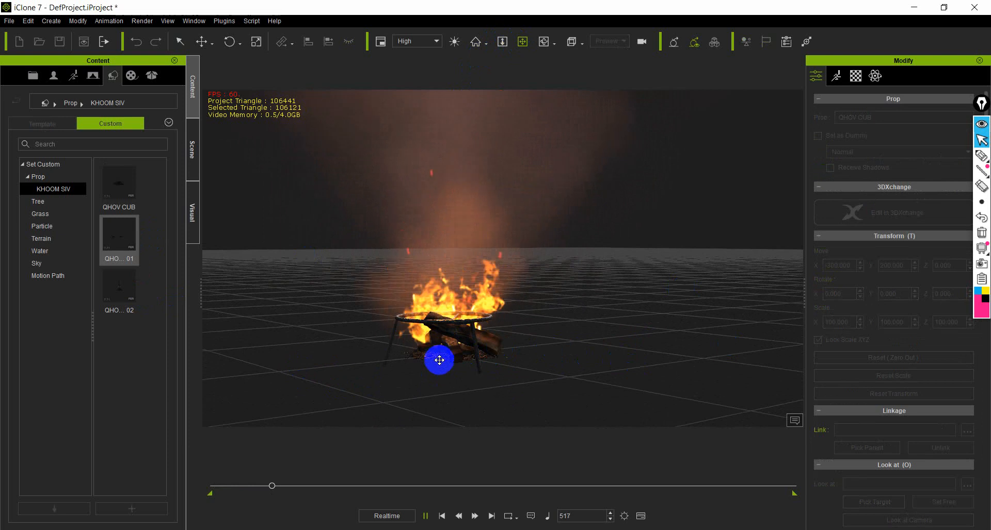
click(457, 348)
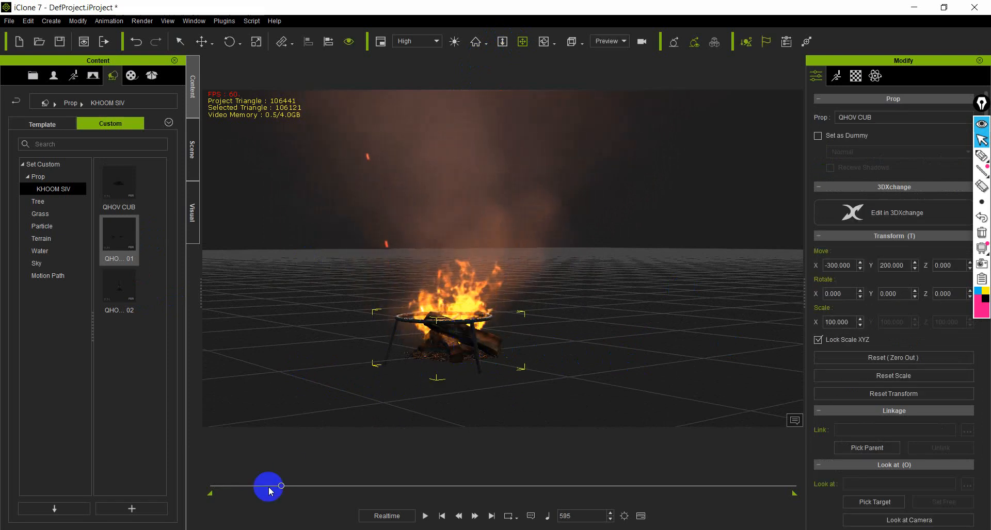
drag(281, 486, 157, 478)
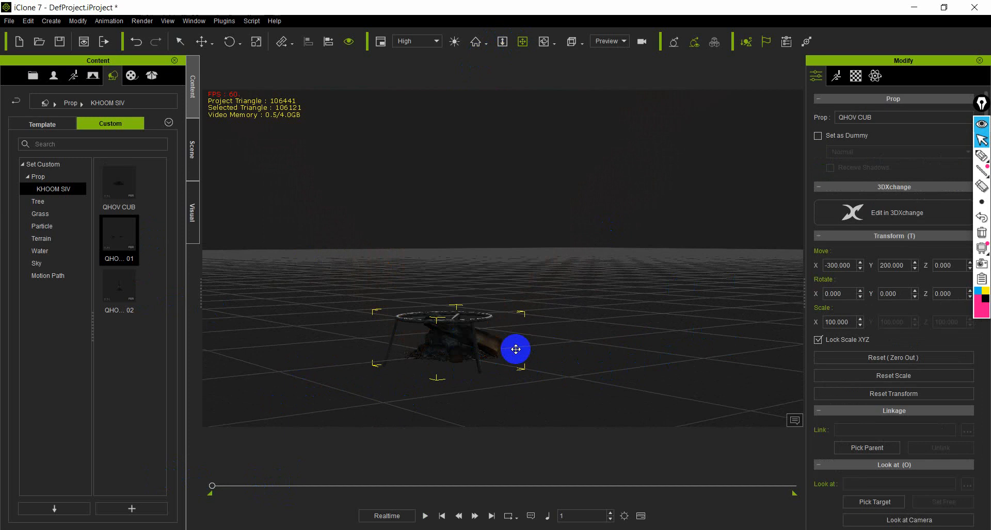
Step: Select the Torch Fire particle nested under the QHOV CUB prop in the scene and start its PopcornFX simulation
click(192, 149)
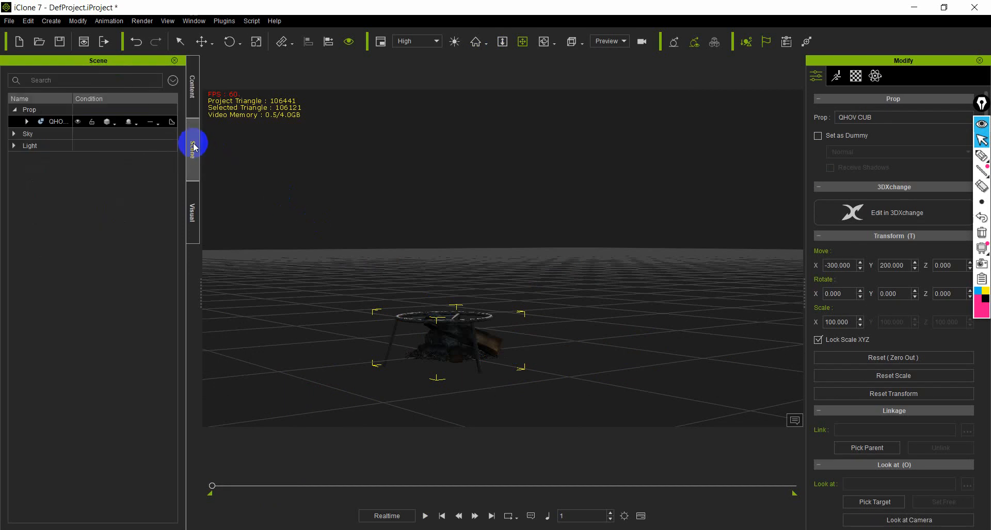
click(28, 123)
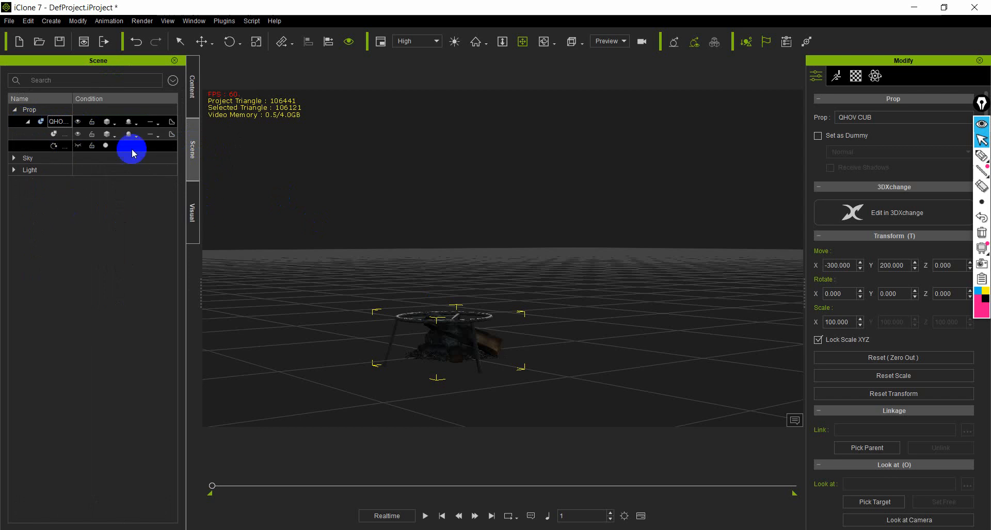
click(51, 148)
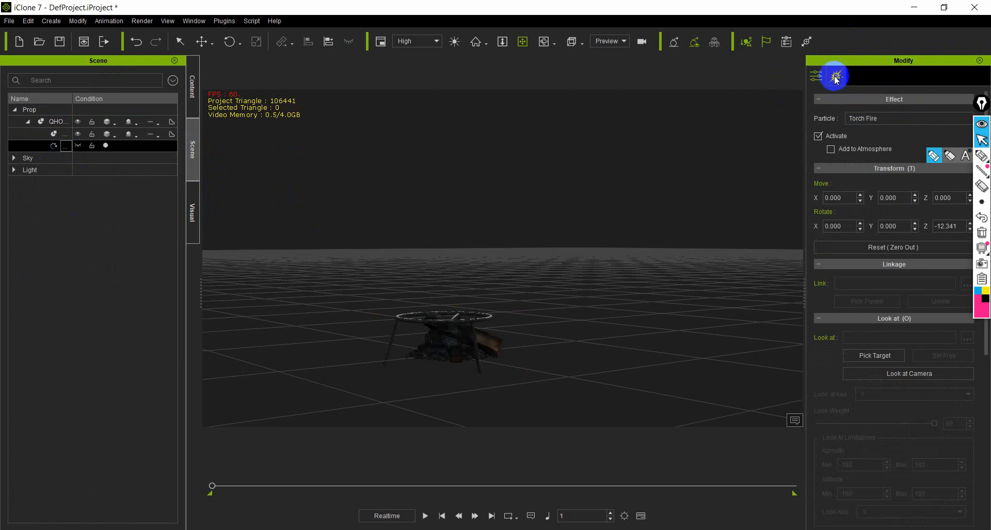
click(837, 76)
click(837, 76)
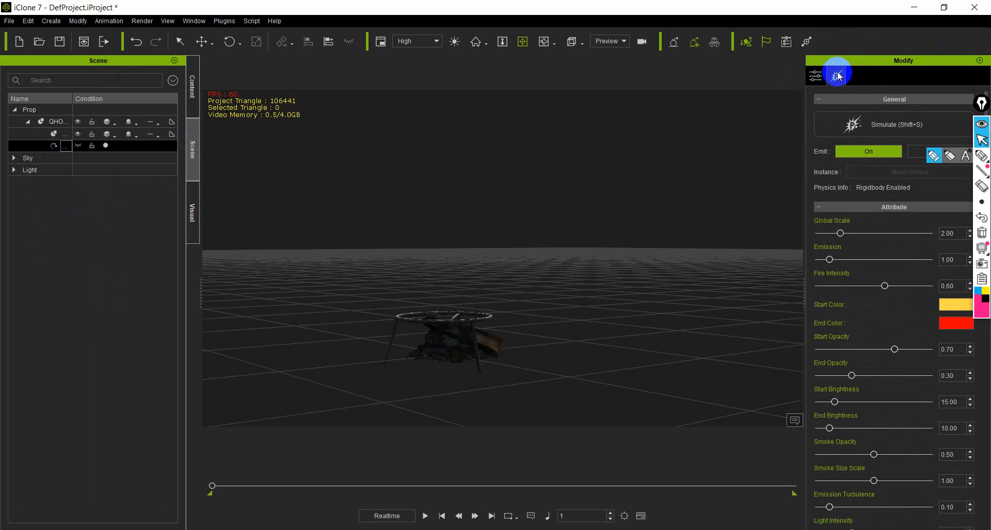
click(861, 135)
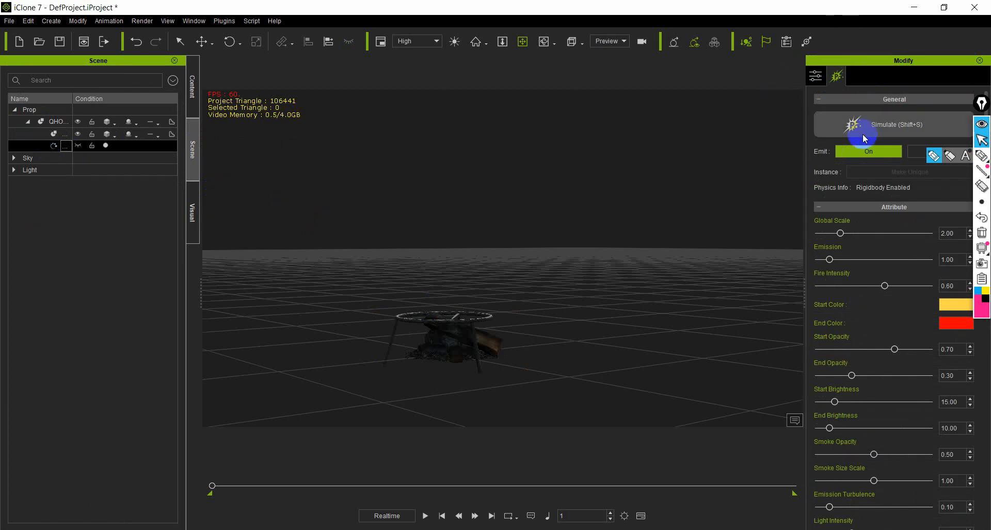
click(896, 133)
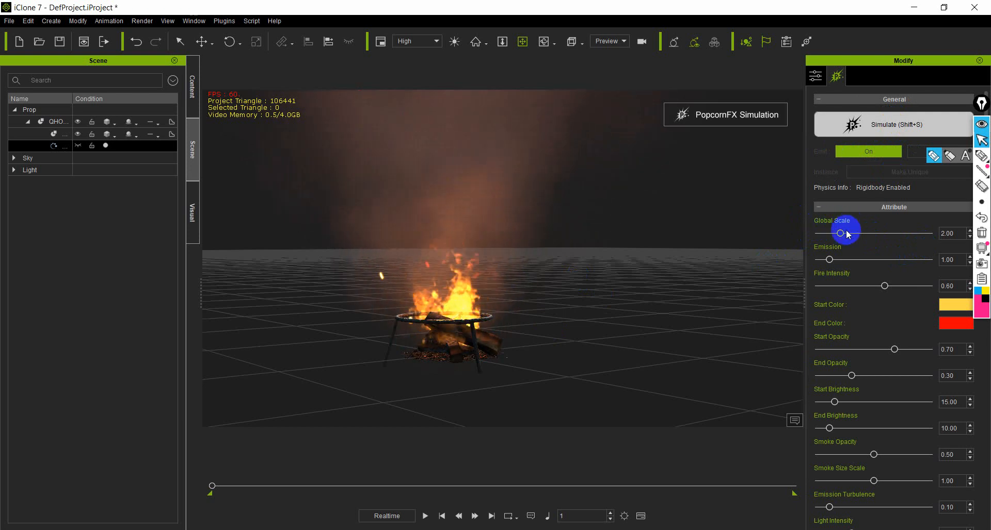
Step: Set the Torch Fire particle's Global Scale to 1 and return to its general effect settings
drag(957, 234, 929, 232)
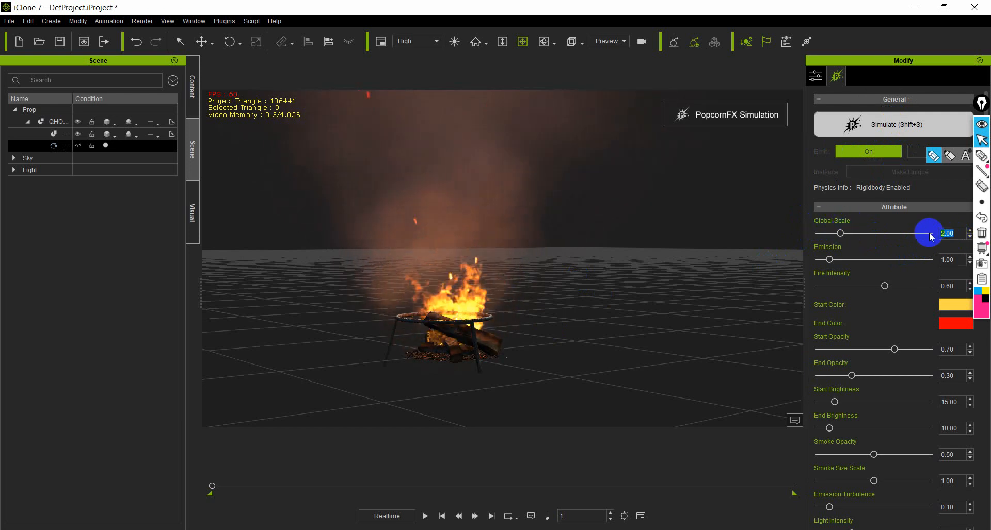
text(1)
key(Return)
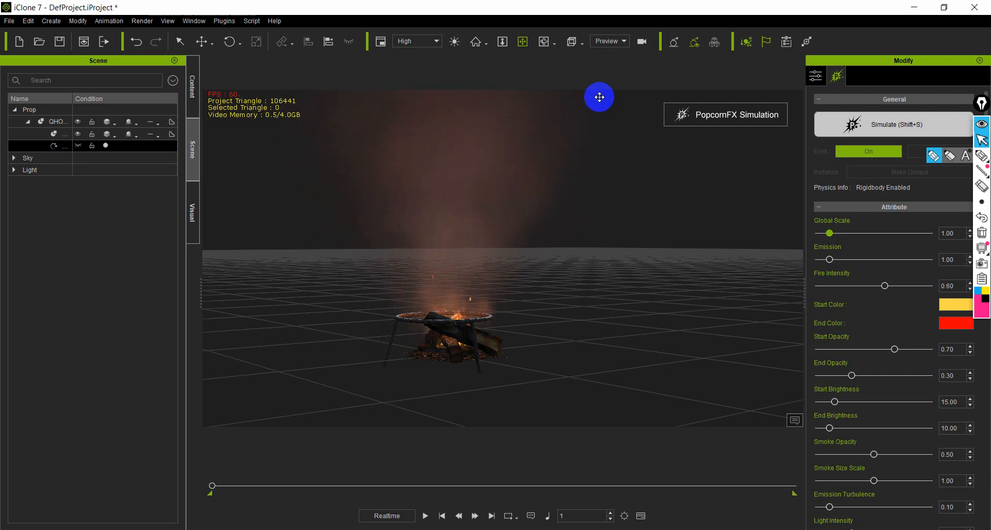
click(815, 80)
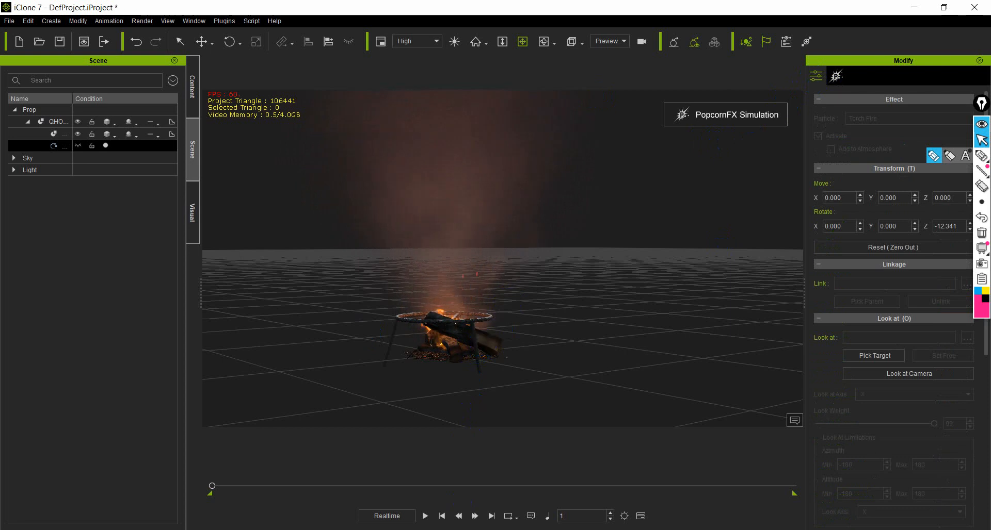
Step: Add the LK nqe dab.iProp pot from File Explorer's qhov cub folder to the iClone scene, beside the fire prop
click(427, 529)
click(288, 479)
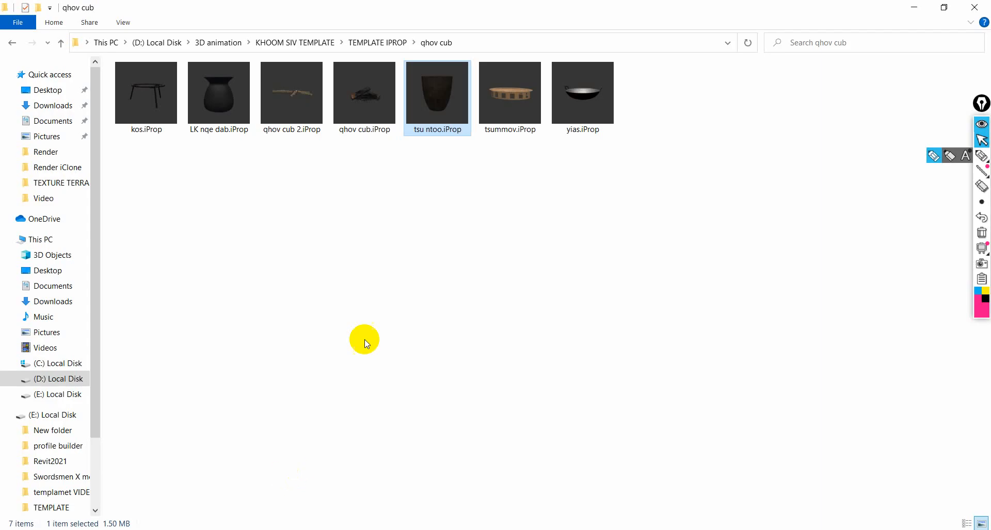
mouse_move(218, 101)
mouse_down()
mouse_move(484, 529)
mouse_move(511, 529)
mouse_move(456, 408)
mouse_up()
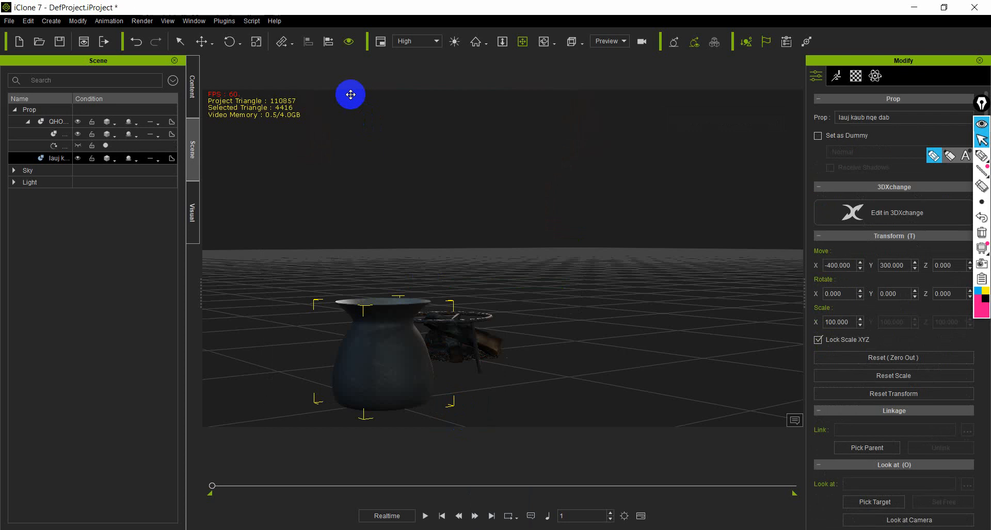
Step: Align the pot to the fire prop on the X, Y and Z axes, using the Center option
click(329, 45)
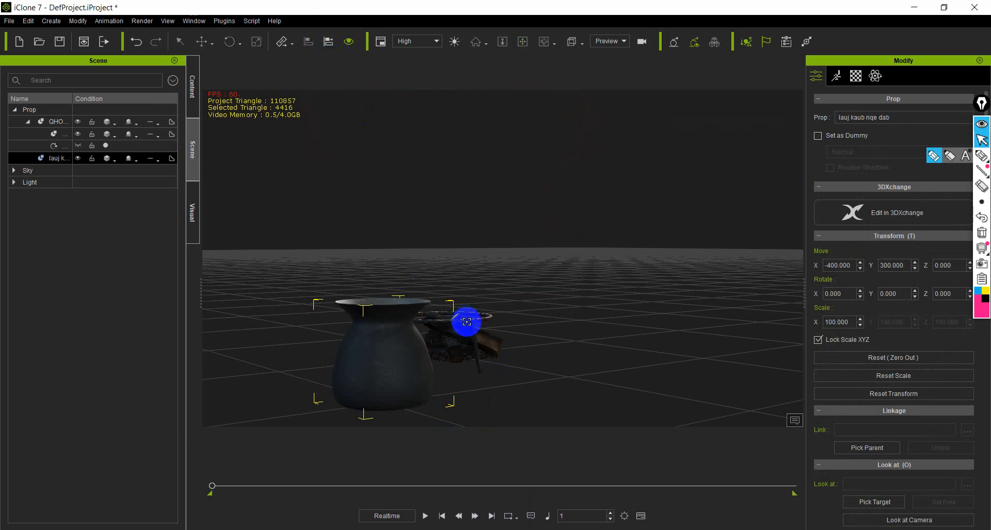
click(487, 319)
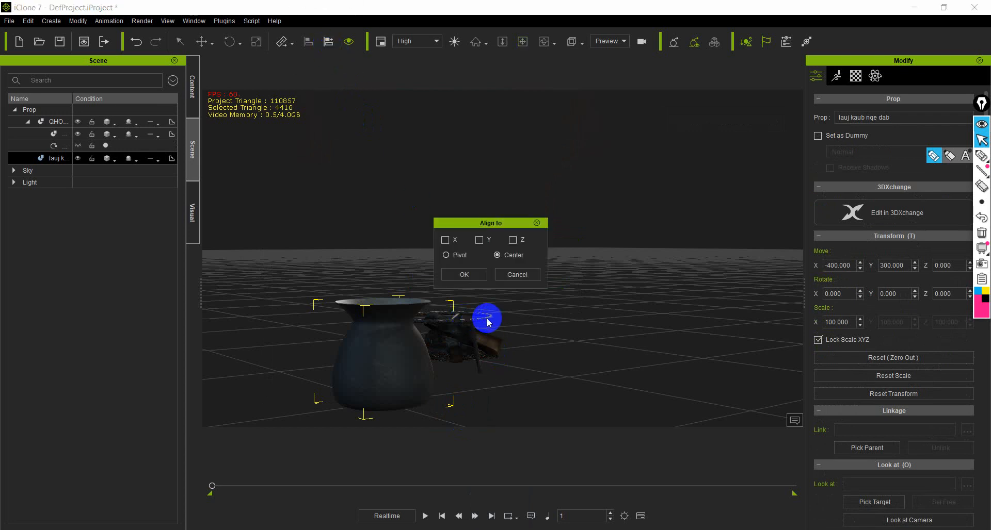
click(445, 240)
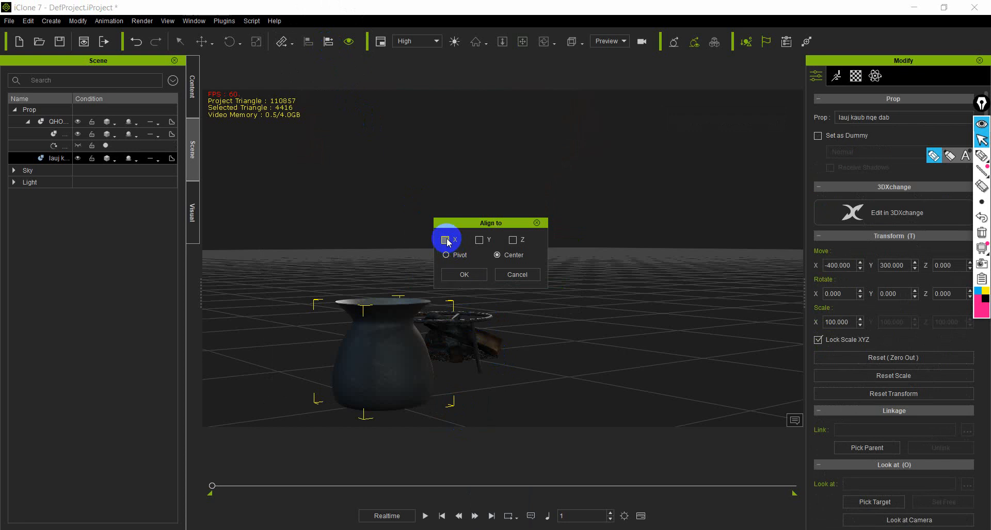
click(496, 256)
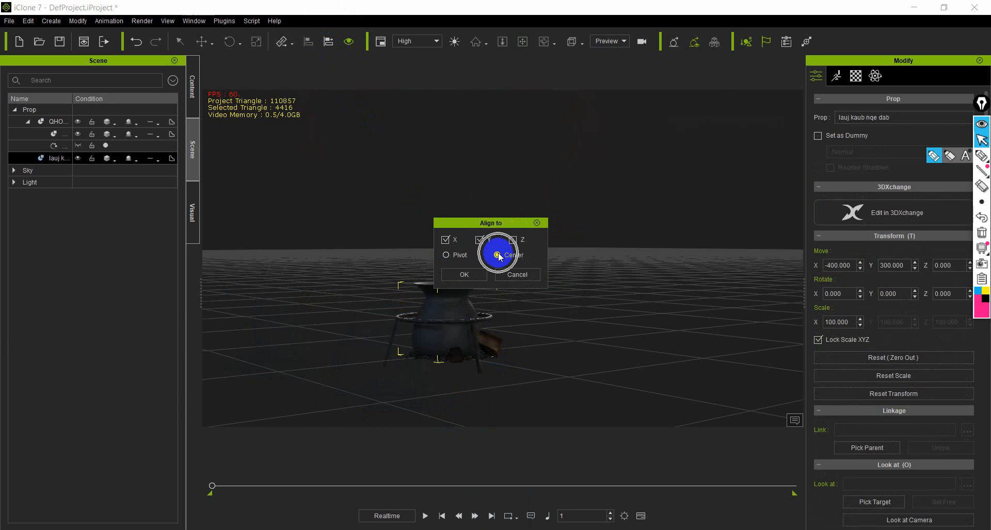
click(478, 275)
click(514, 243)
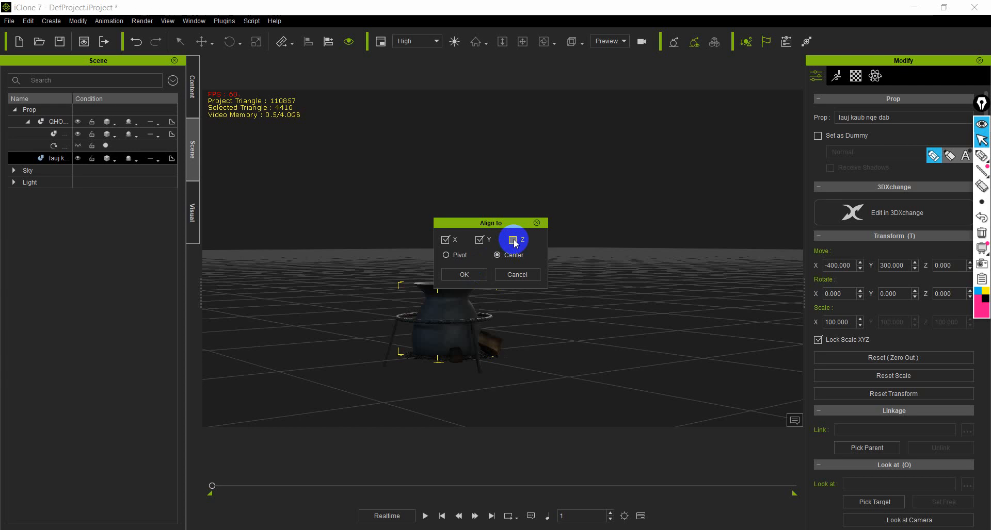
click(465, 275)
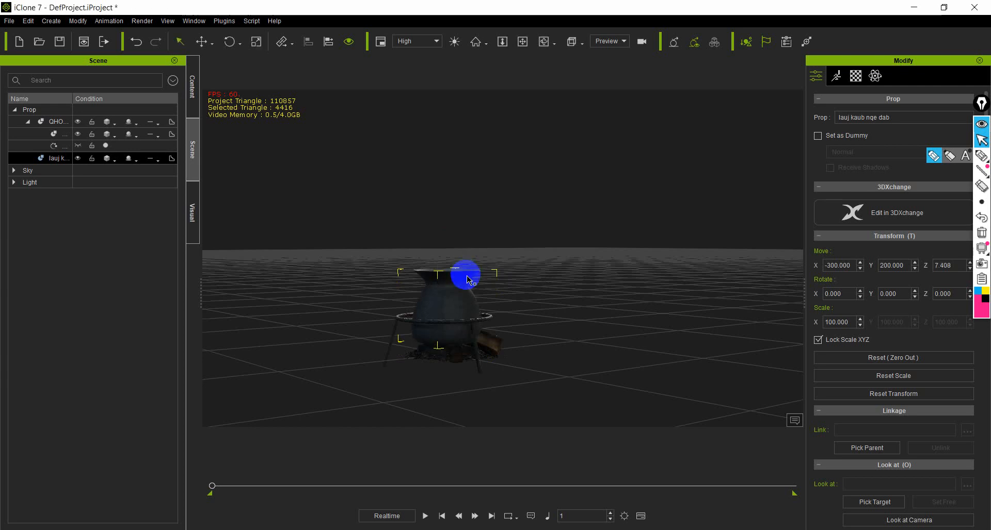
Step: Raise the pot onto the iron stand by setting its Z position to 20
key(w)
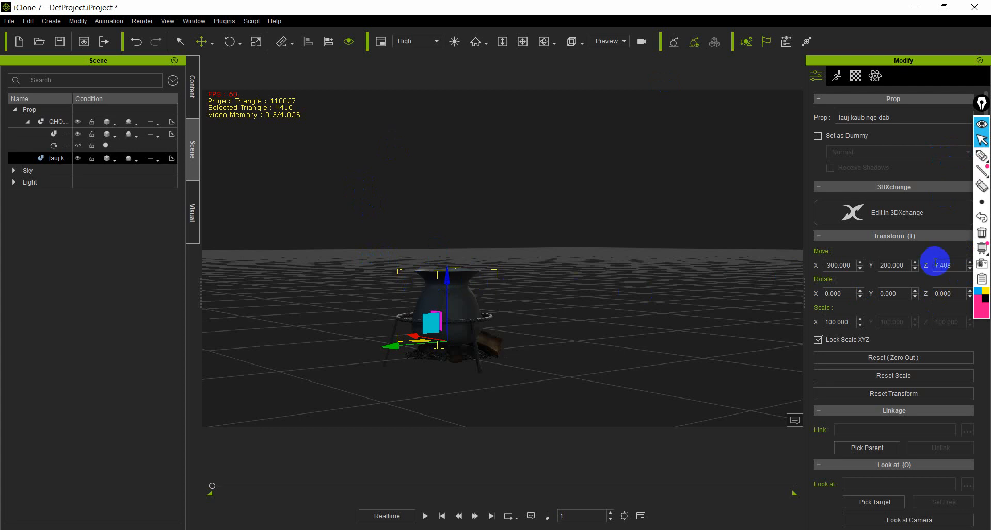
drag(937, 264, 959, 266)
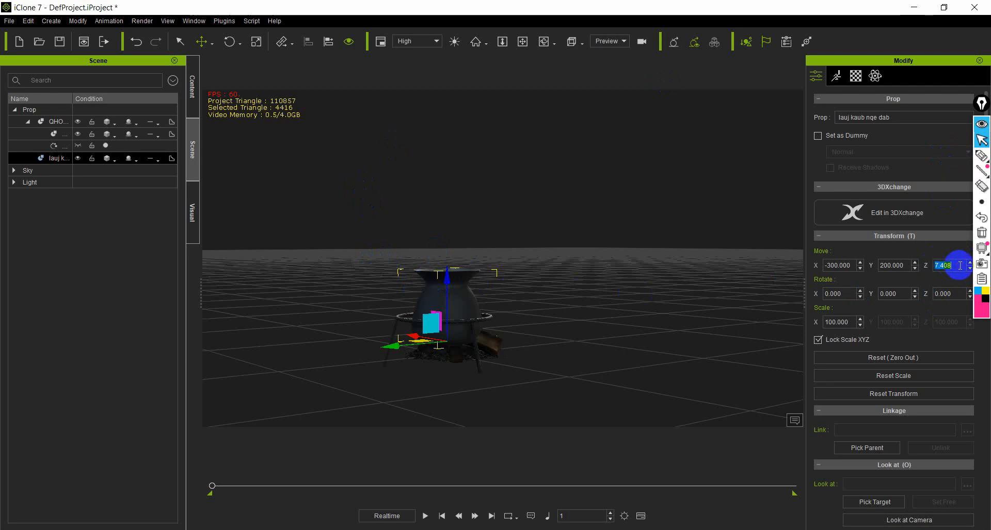
key(Return)
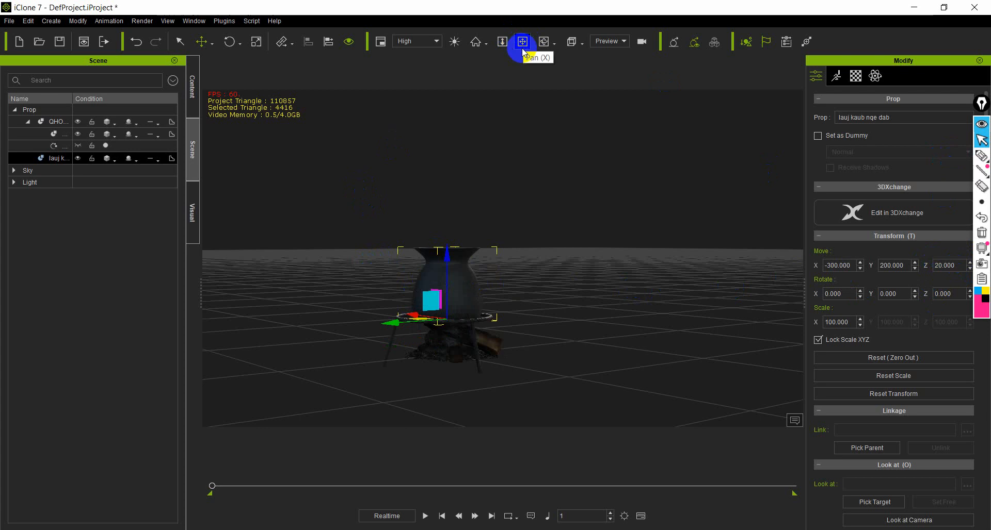
Step: Set the QHOV CUB fire prop's X position to -305 so the stand's ring is centred around the pot
key(j)
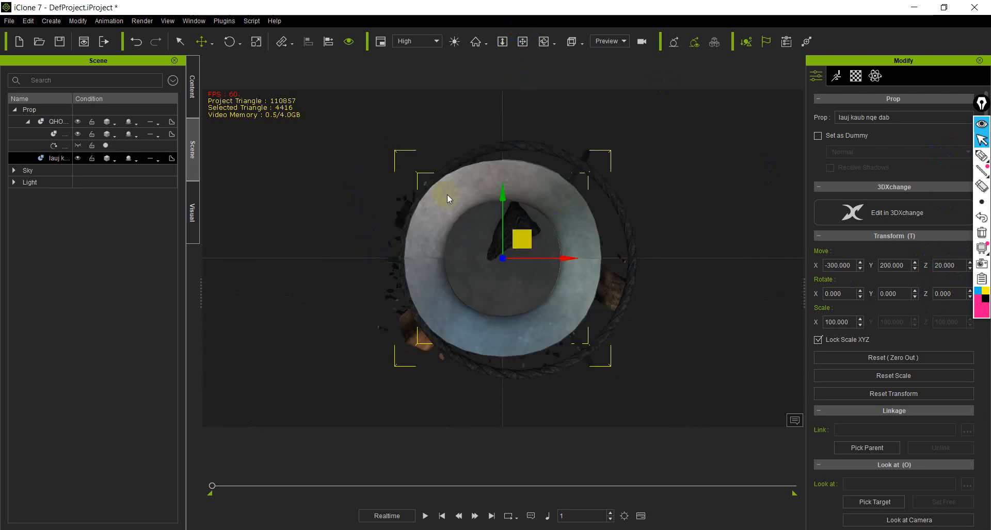
click(630, 239)
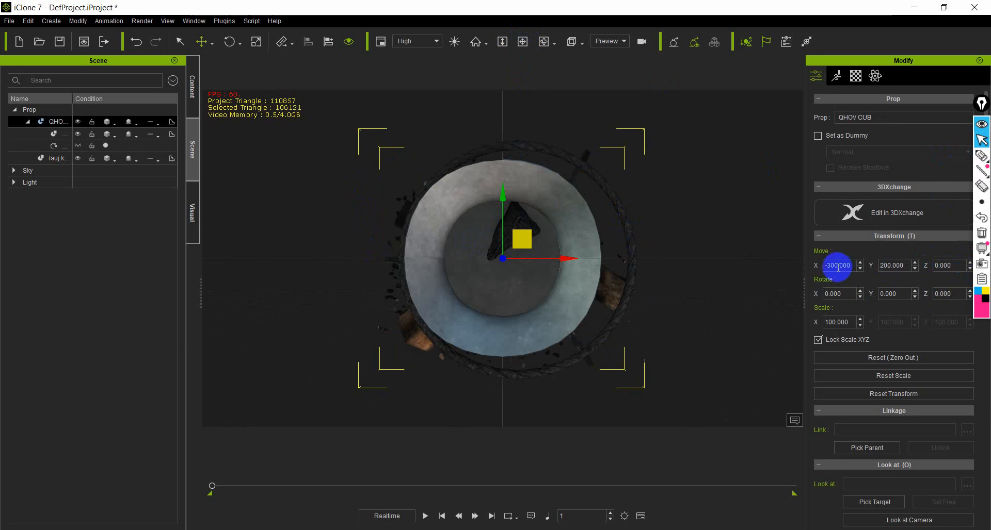
drag(835, 266, 855, 263)
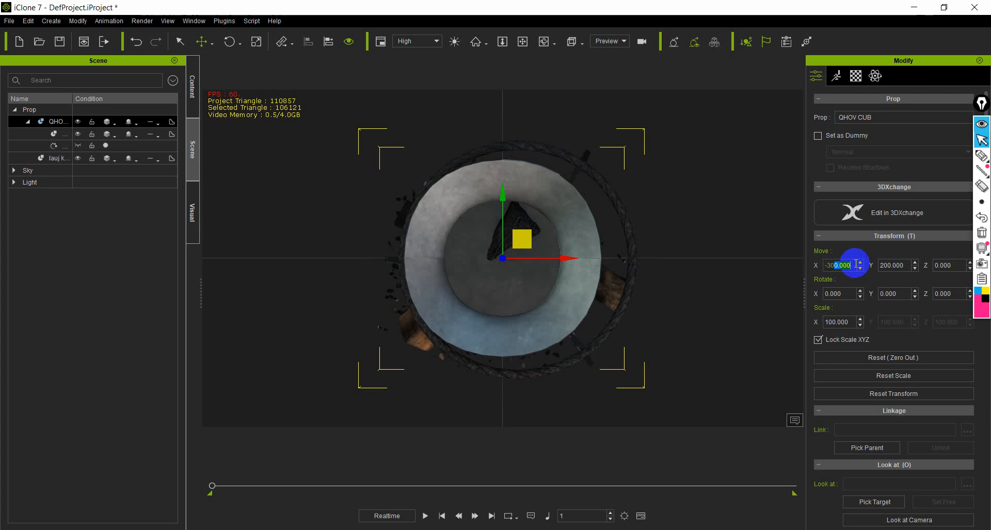
key(Return)
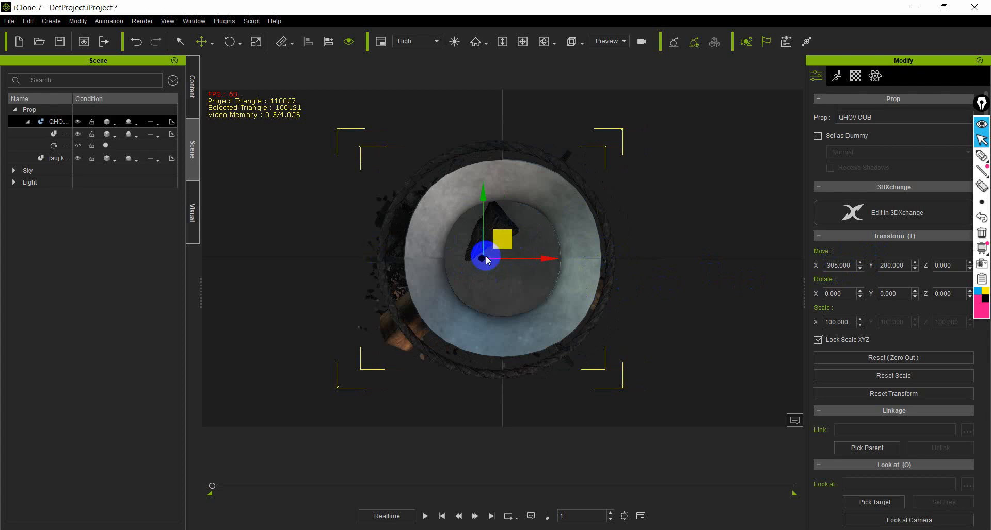
Step: Preview the fire burning beneath the pot from the side, and return the timeline to the first frame
click(522, 41)
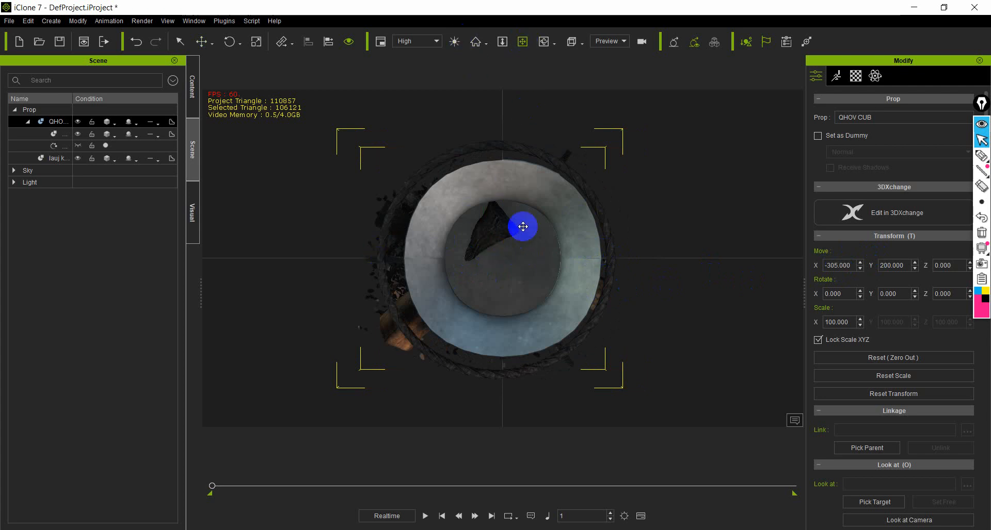
right_drag(531, 351, 564, 263)
scroll(562, 263, down, 6)
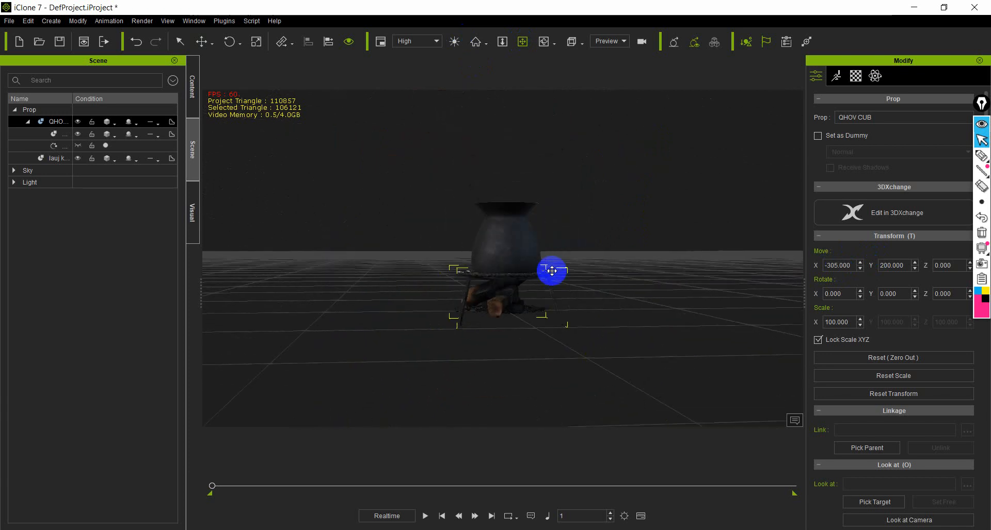
key(space)
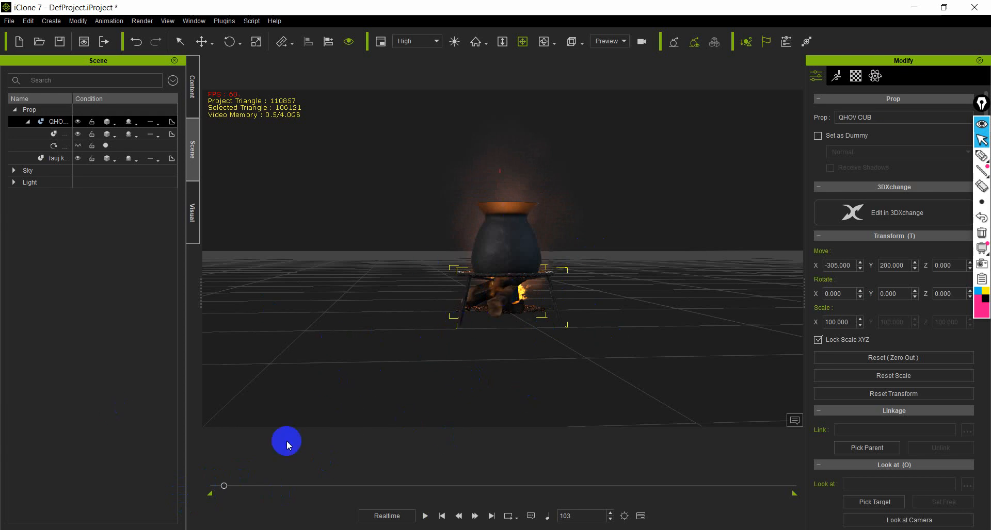
click(224, 487)
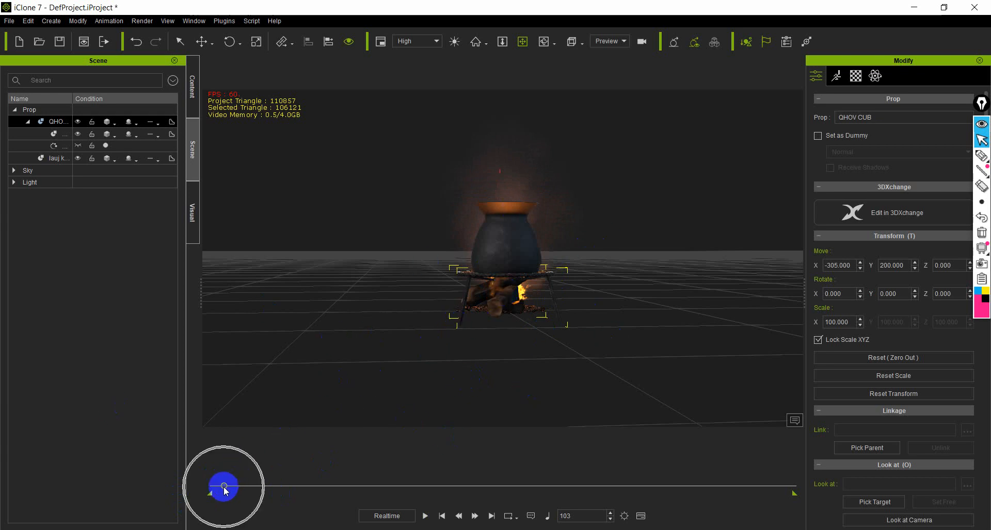
drag(224, 487, 213, 486)
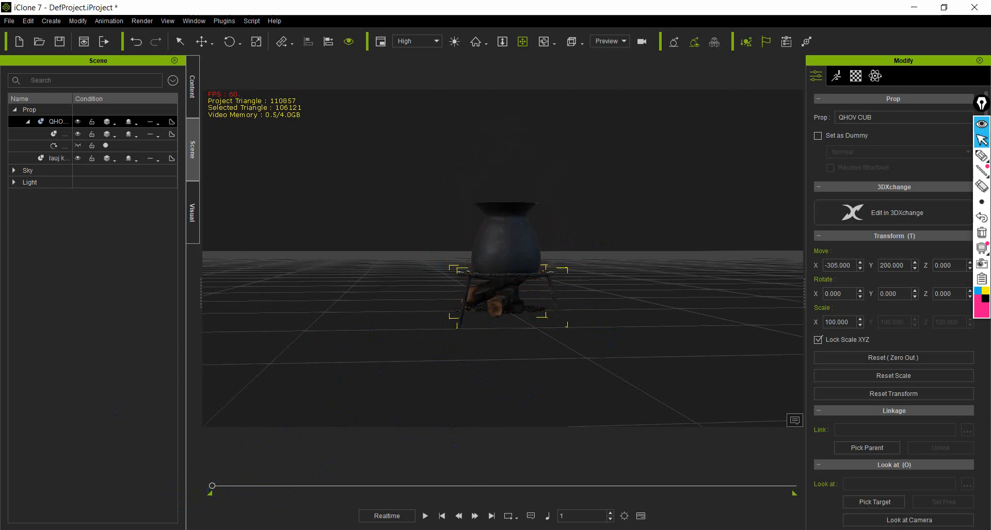
Step: Add the tsu ntoo.iProp wooden steamer from File Explorer's qhov cub folder to the iClone scene, beside the pot
click(287, 498)
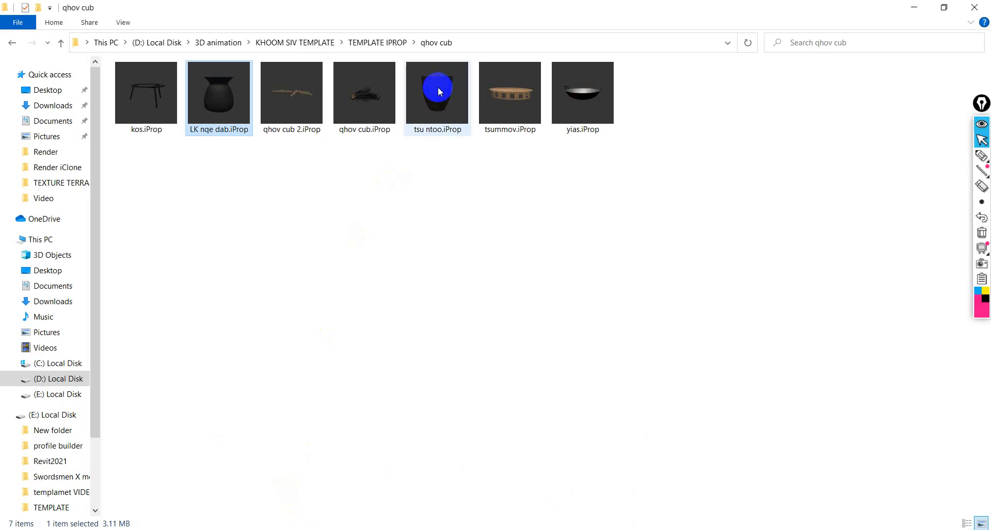
drag(438, 92, 599, 352)
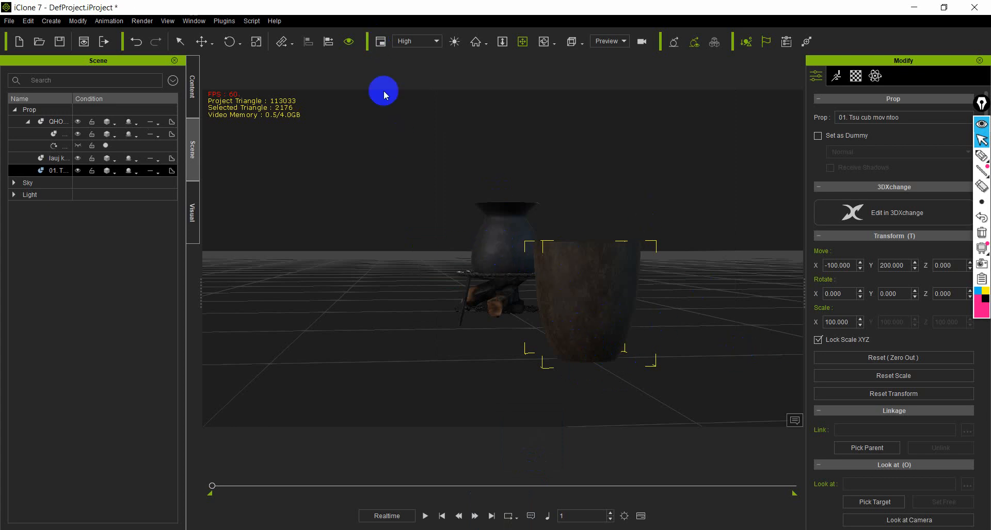
Step: Align the wooden steamer to the pot on the X, Y and Z axes using Center alignment
click(329, 42)
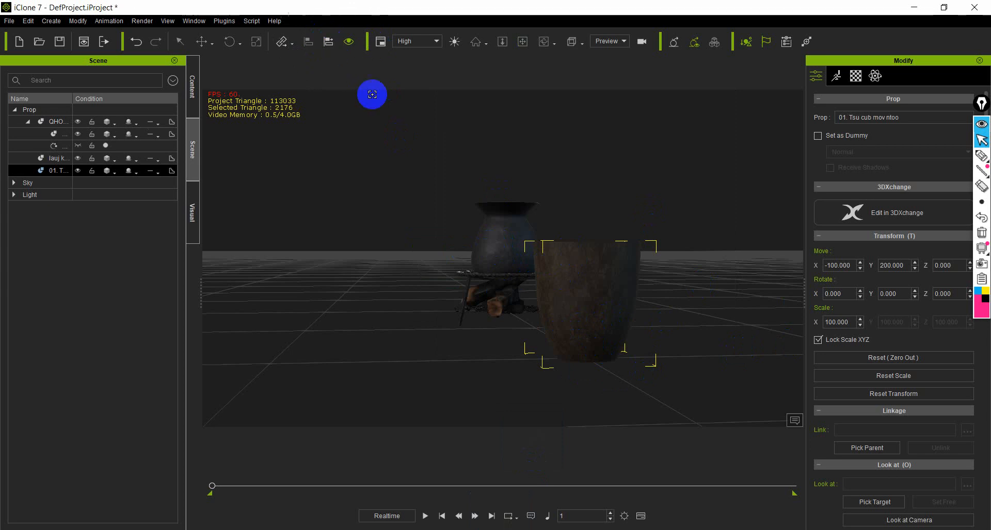
click(506, 209)
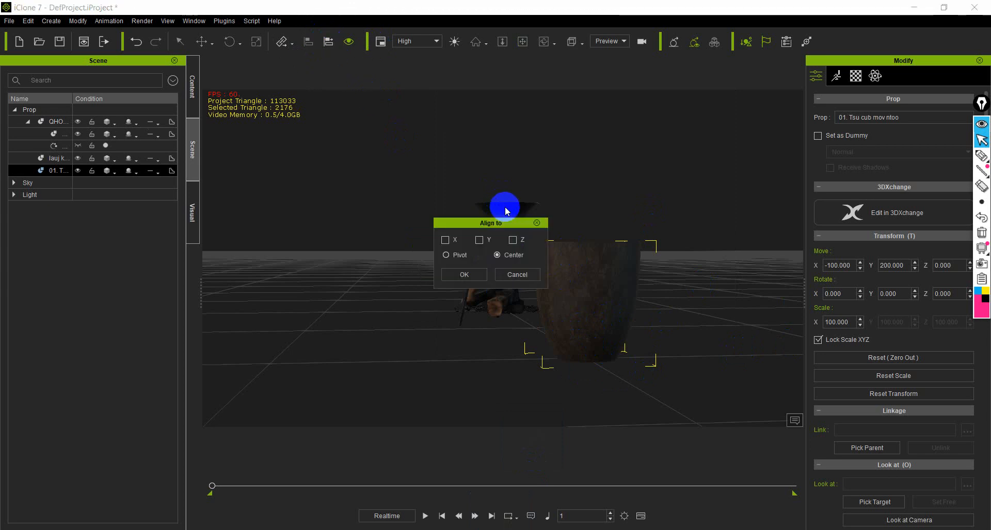
click(445, 240)
click(479, 240)
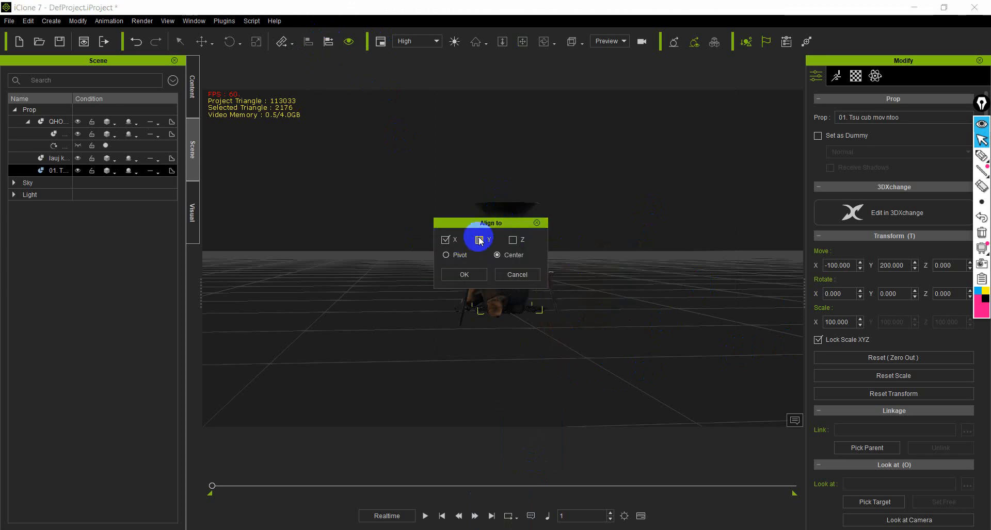
click(514, 240)
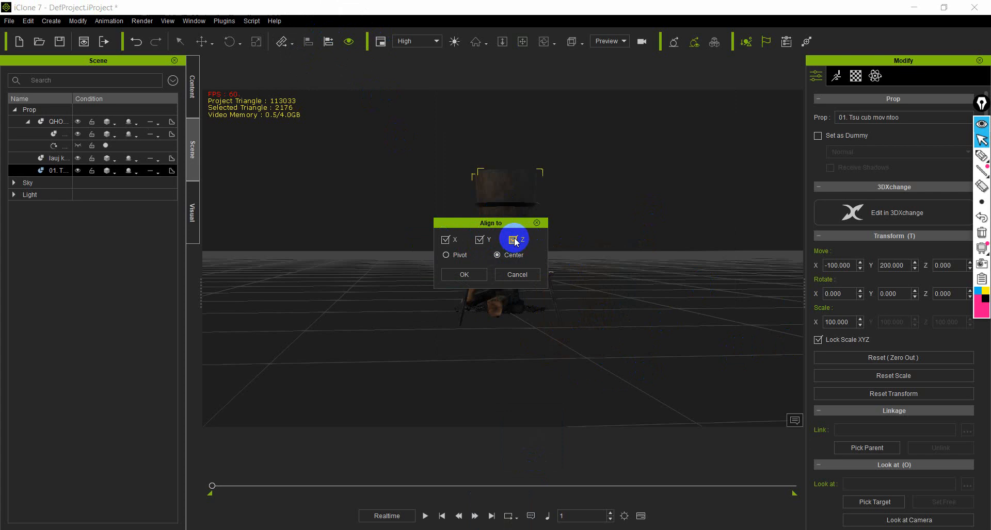
click(466, 276)
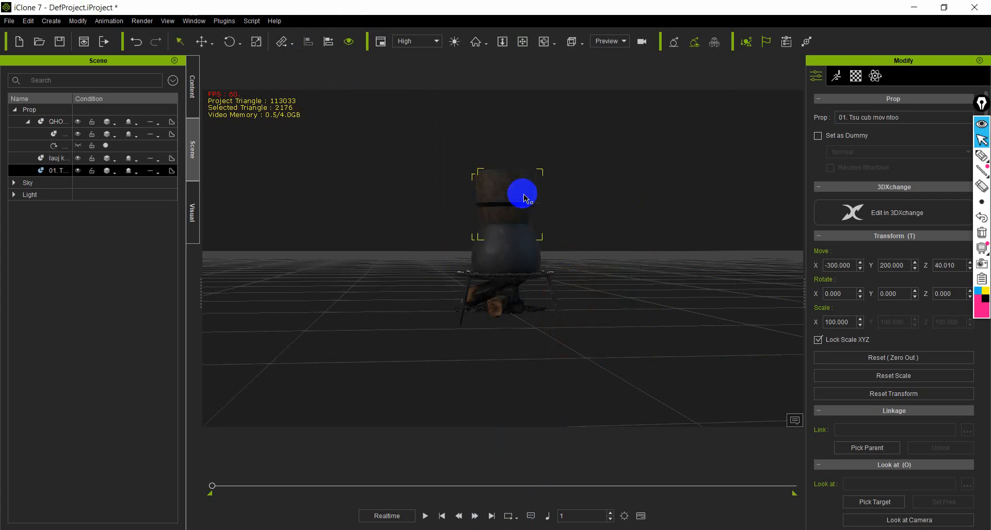
Step: Scale the wooden steamer uniformly to 125
click(818, 340)
click(818, 340)
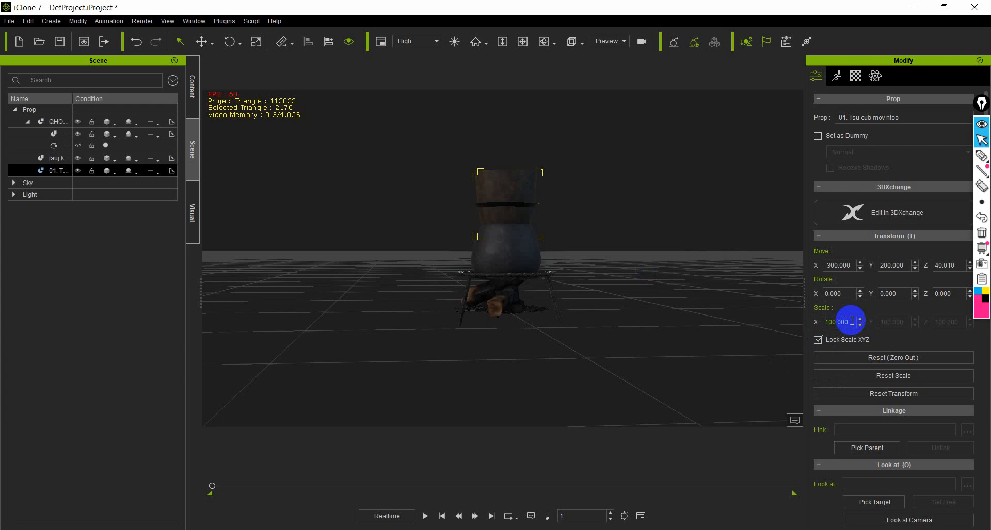
drag(851, 321, 809, 325)
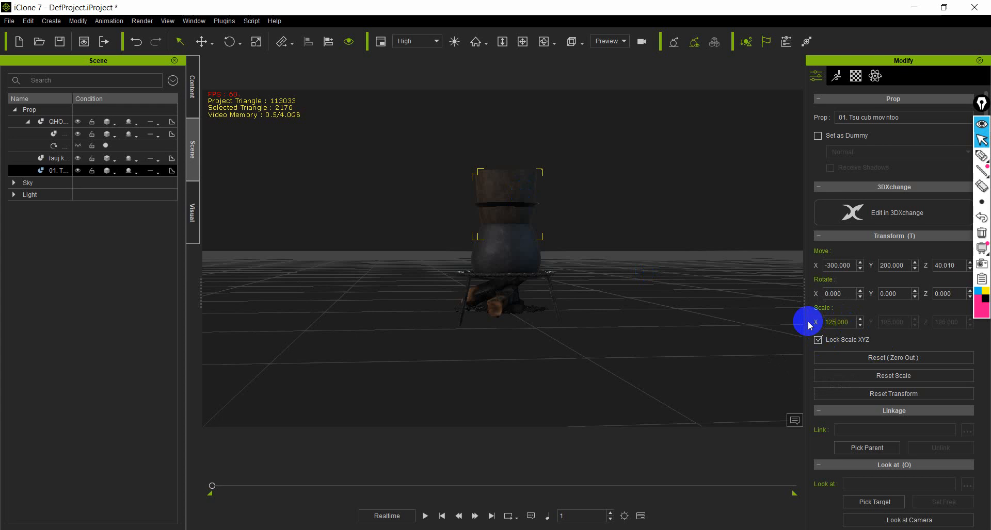
key(Return)
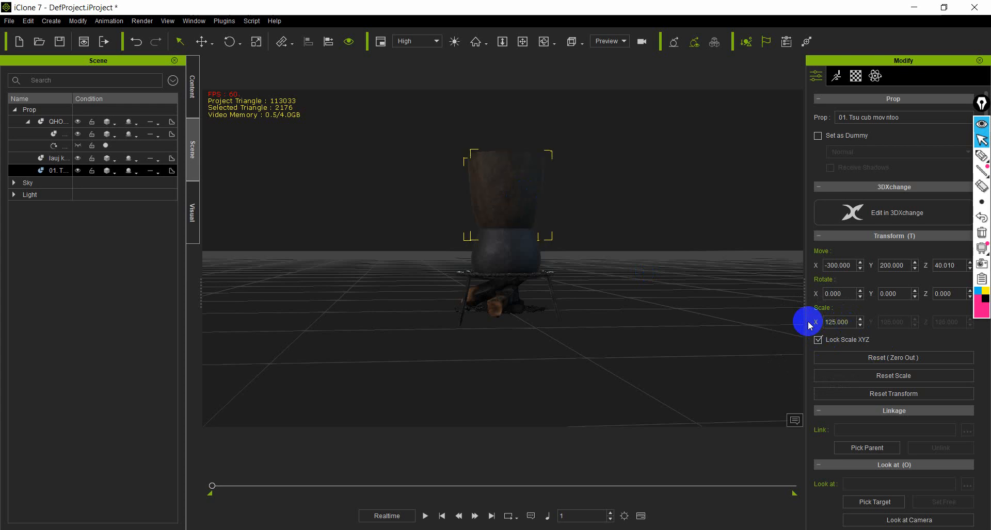
Step: Raise the wooden steamer onto the pot's rim by setting its Z position to 55
click(962, 267)
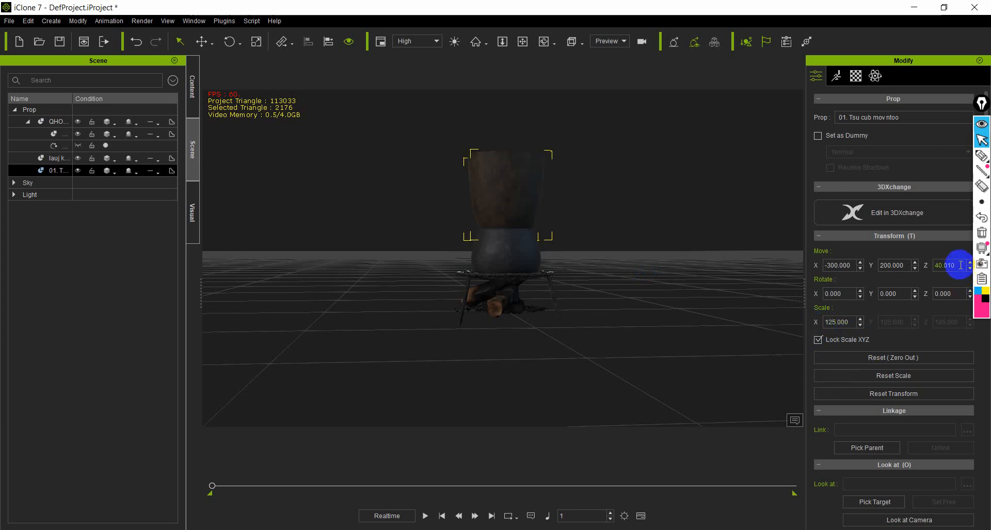
drag(958, 266, 935, 264)
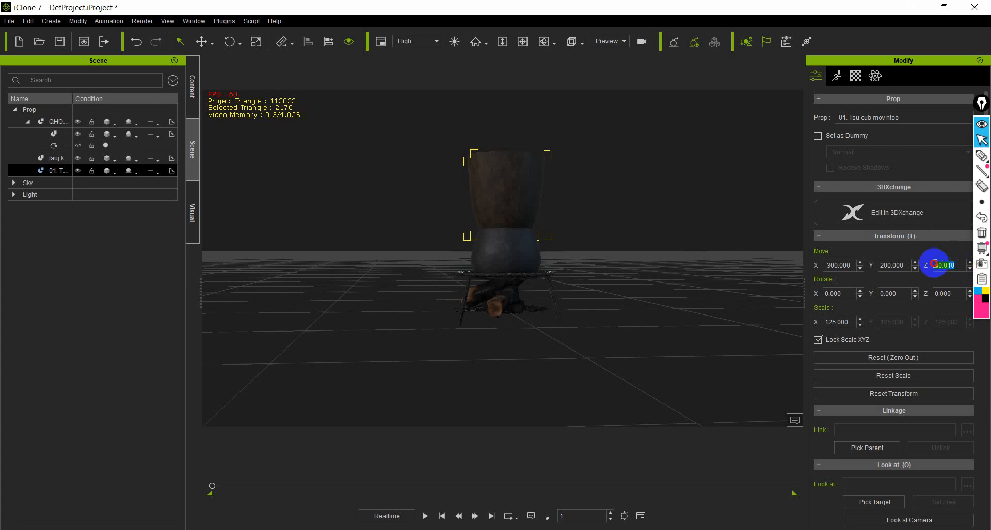
key(Return)
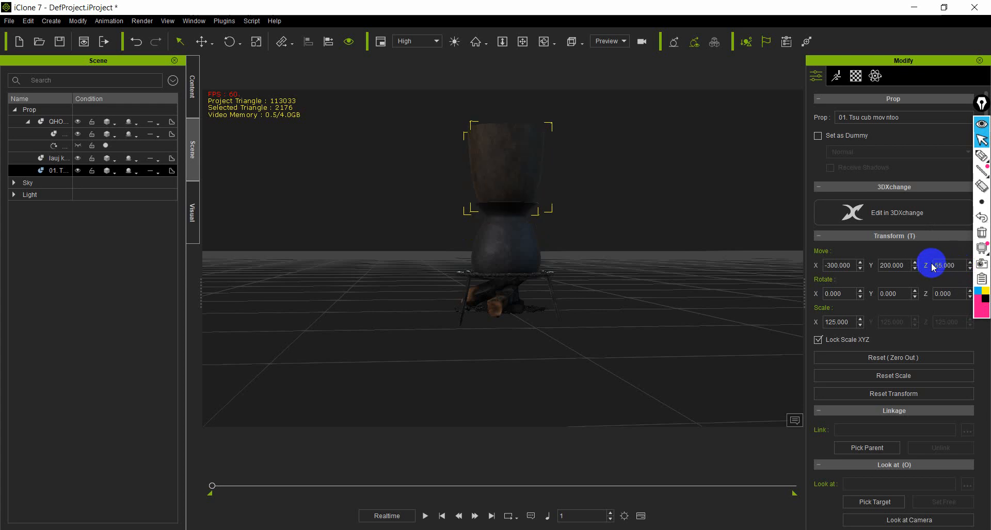
Step: Preview the fire burning beneath the stacked pot and steamer, and return the timeline to the first frame
click(525, 47)
right_drag(548, 254, 403, 236)
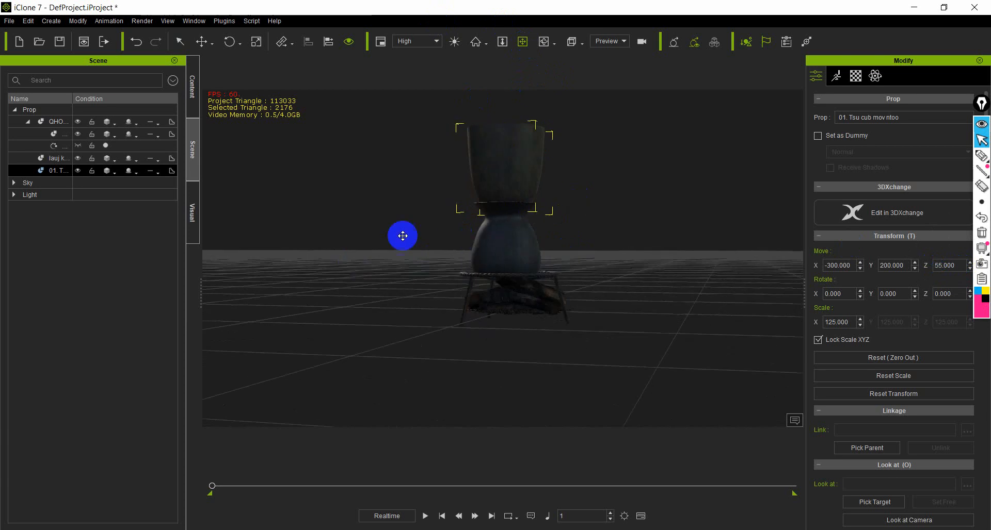
right_drag(535, 205, 412, 301)
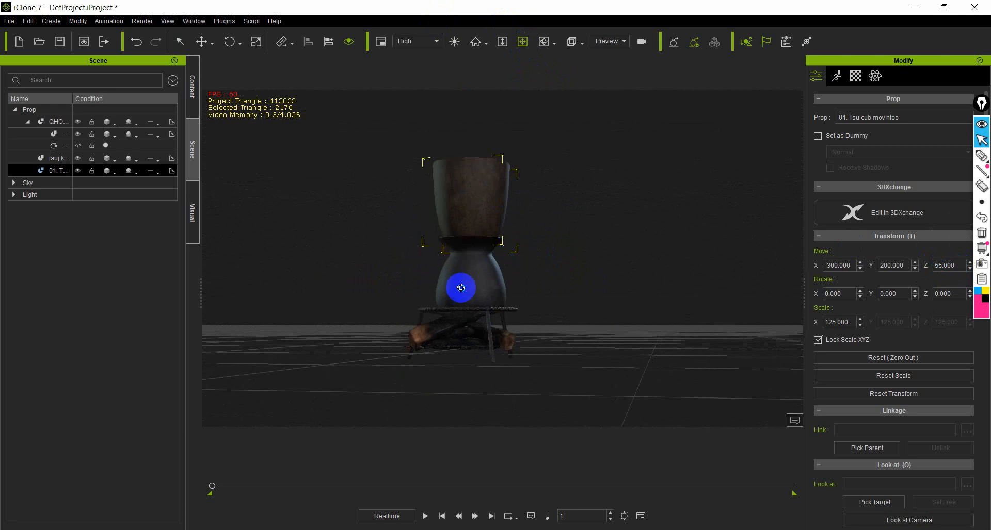
key(space)
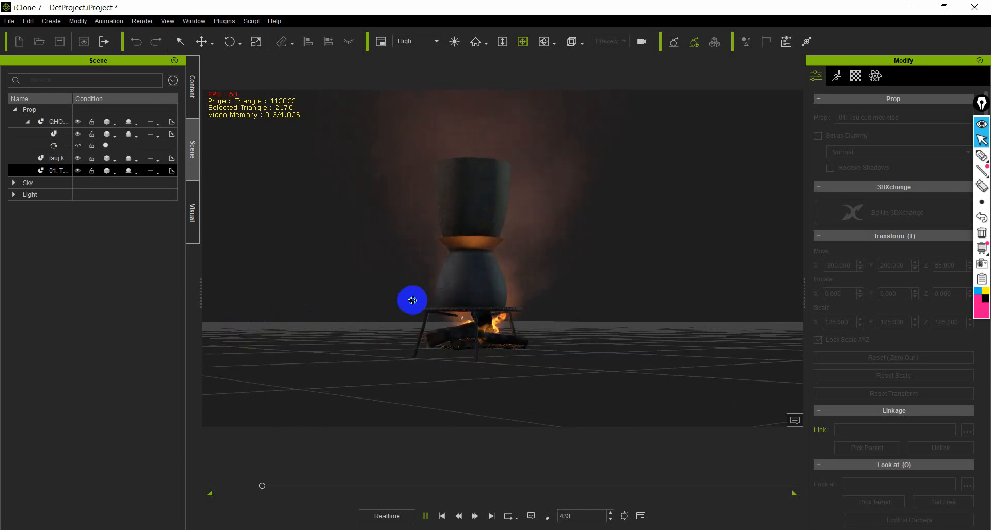
key(space)
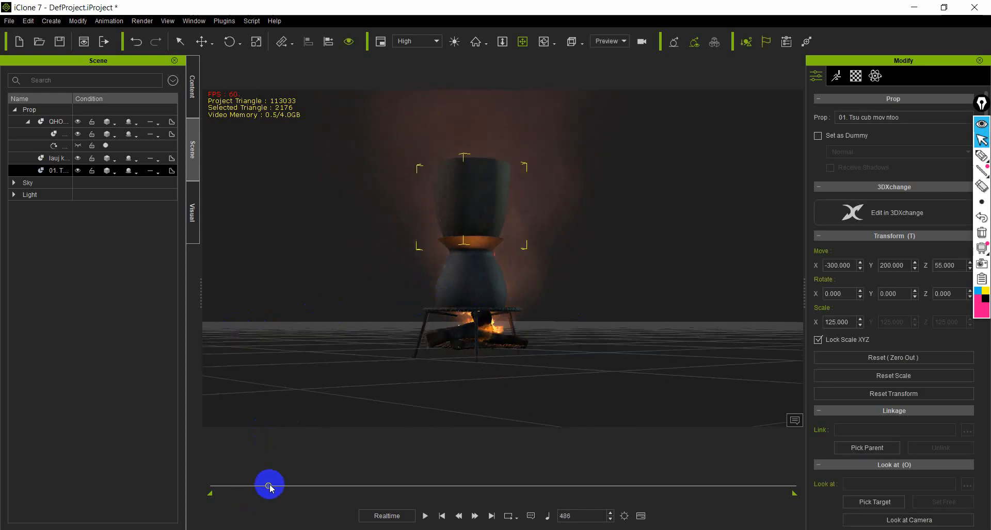
drag(268, 486, 168, 482)
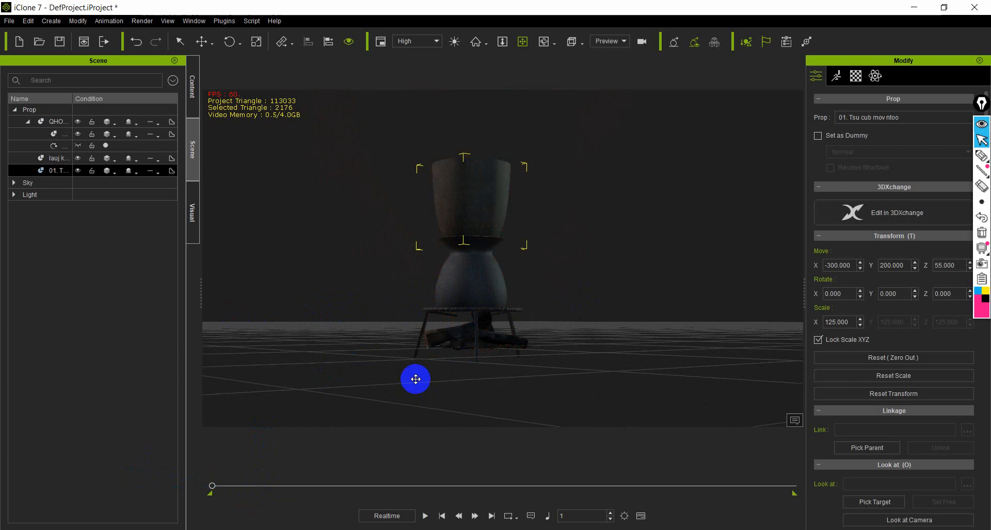
Step: Attach the wooden steamer to the pot as its parent
key(i)
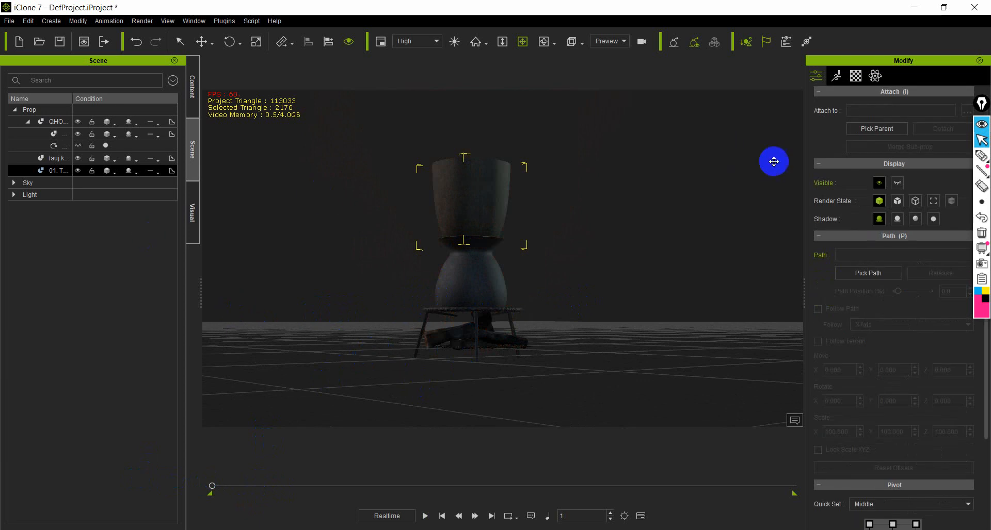
click(870, 128)
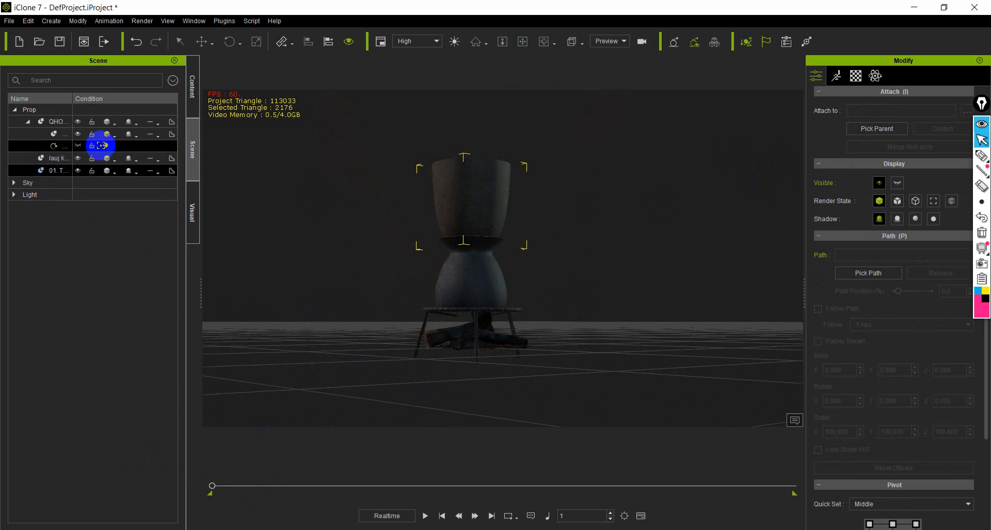
click(470, 277)
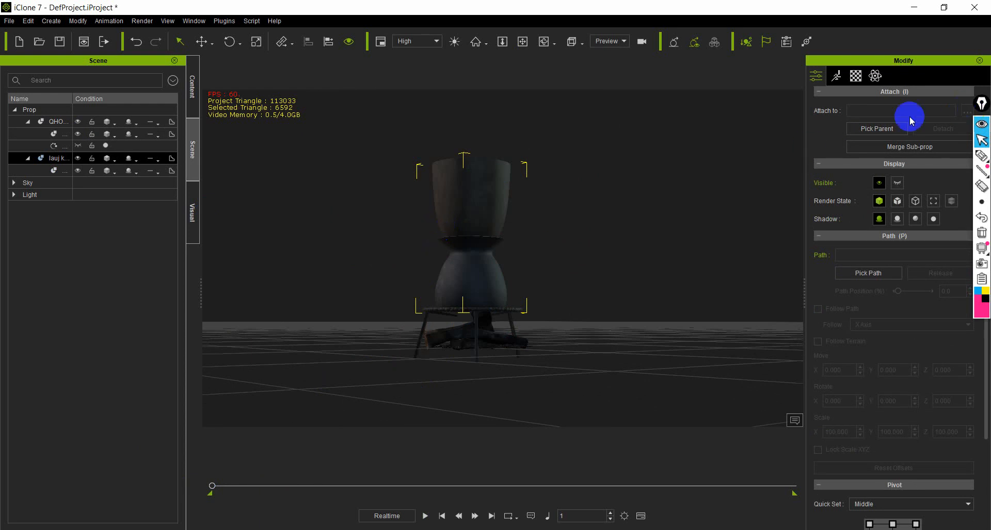
Step: Attach the pot to the QHOV CUB fire prop as its parent, and collapse the prop's hierarchy in the scene list
click(887, 132)
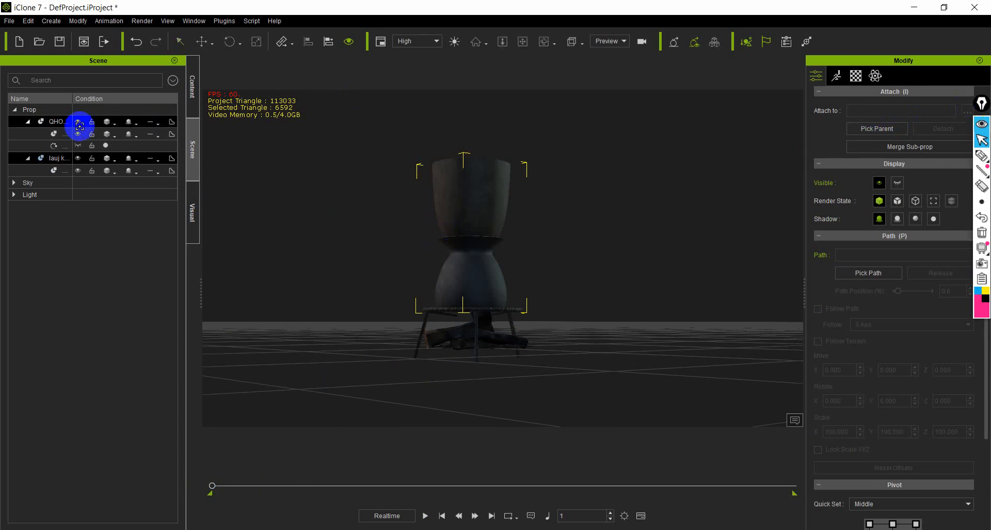
click(56, 125)
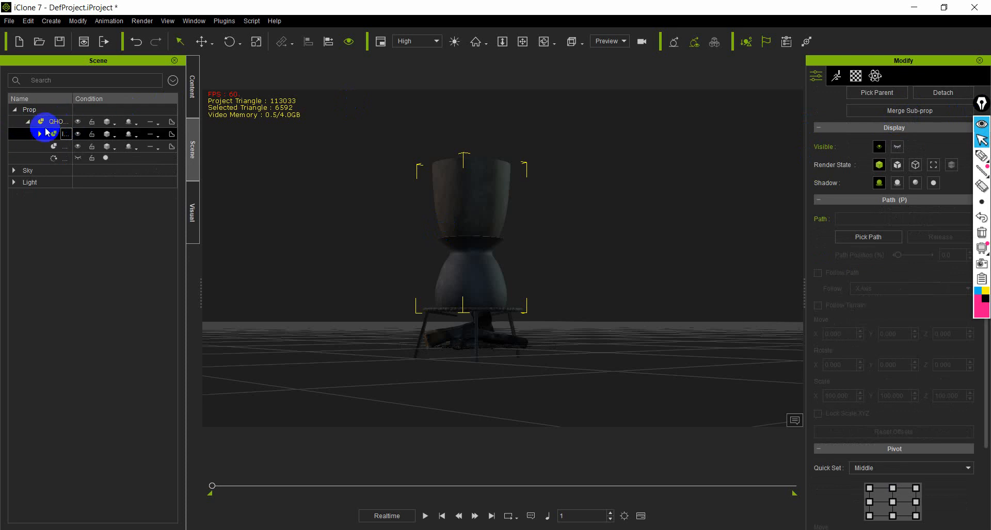
click(28, 123)
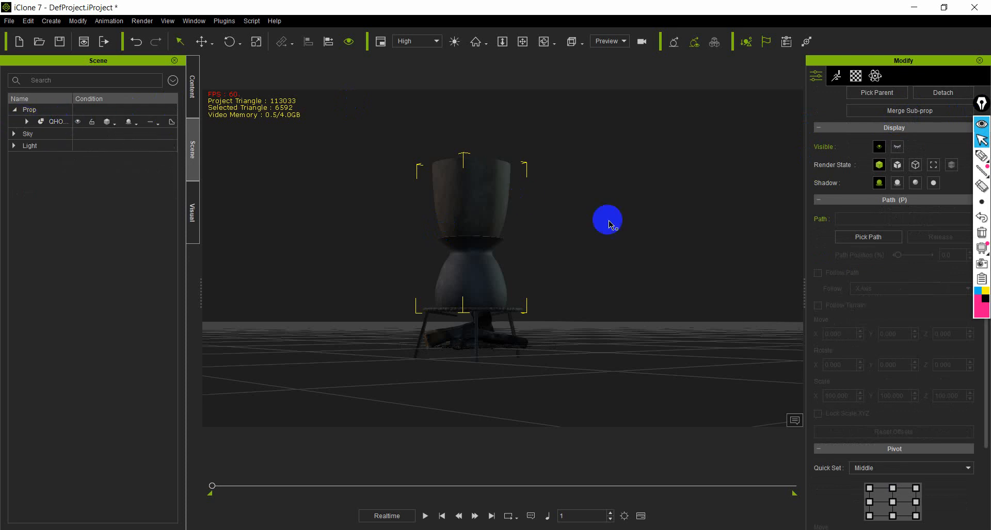
Step: Scale the whole QHOV CUB assembly uniformly to 75
click(473, 313)
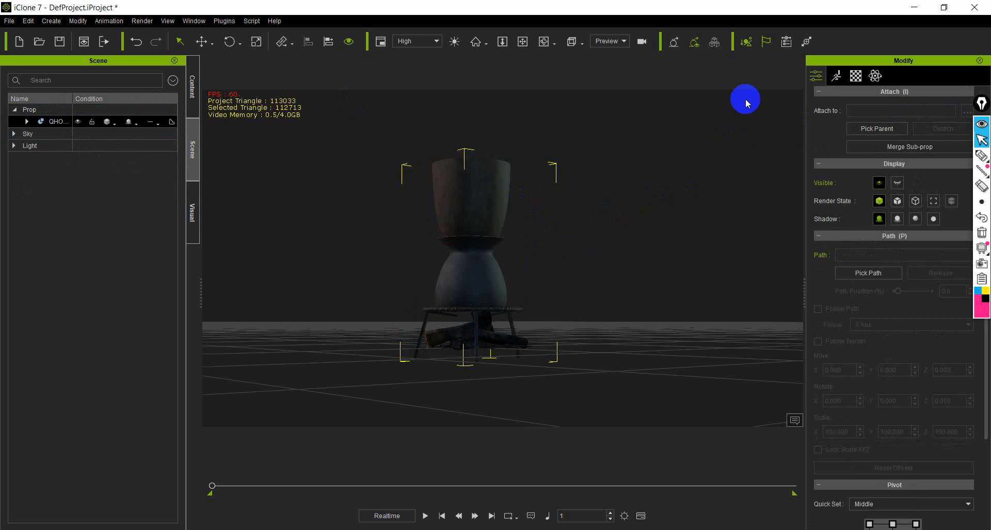
scroll(838, 199, up, 10)
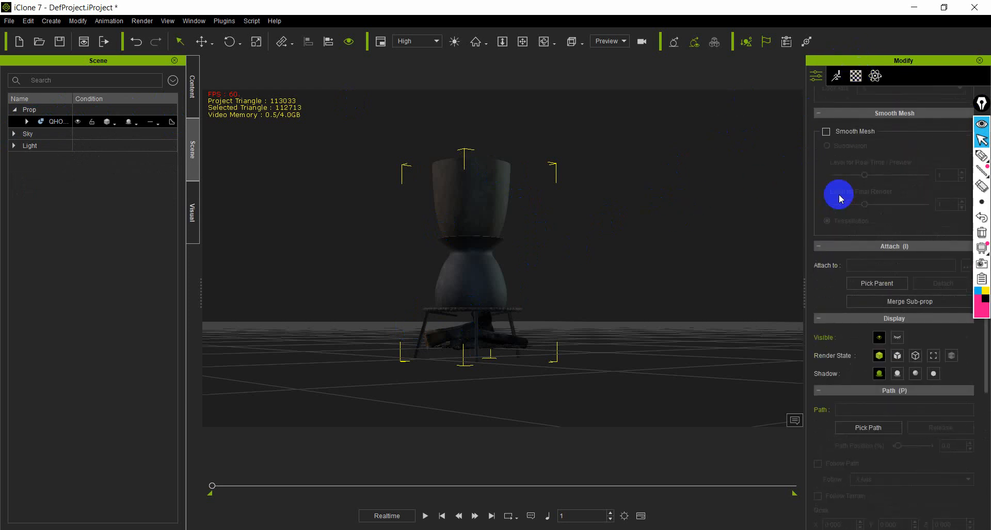
scroll(838, 199, up, 5)
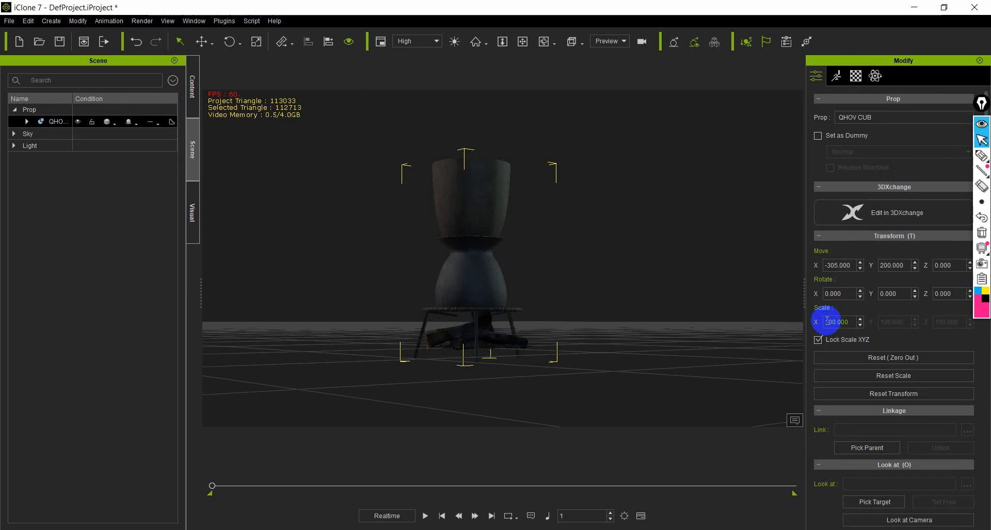
drag(826, 321, 849, 322)
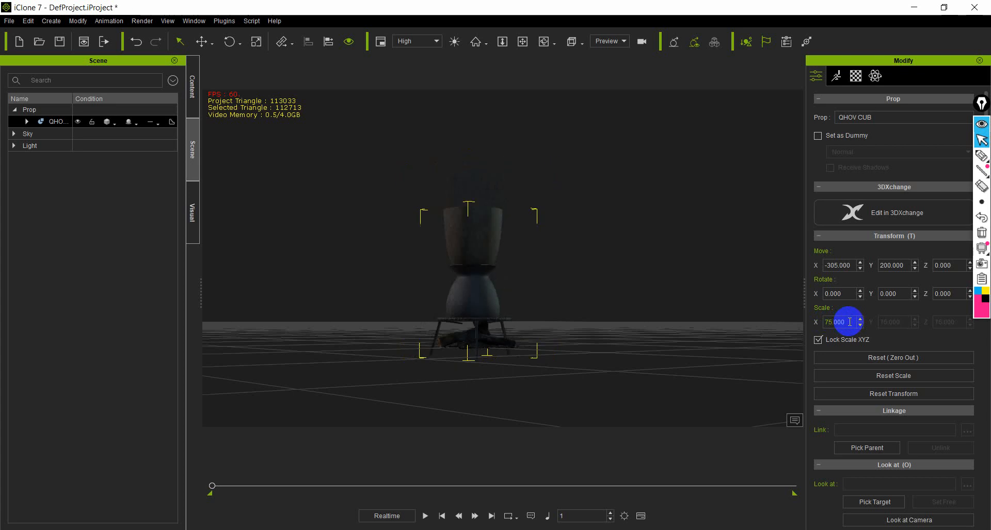
Step: Add the 0.Jade avatar from the Avatar template library beside the cooking fire as a size reference
click(522, 42)
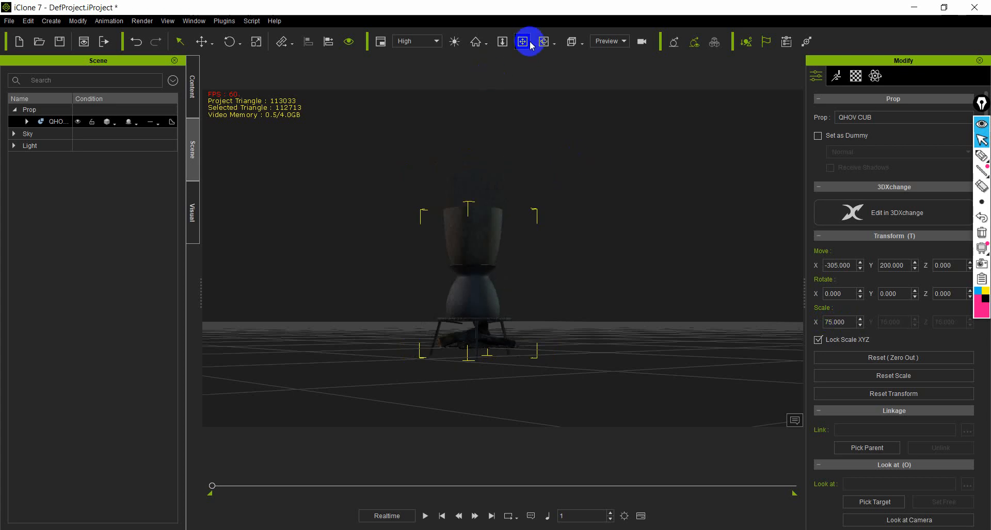
drag(494, 299, 594, 316)
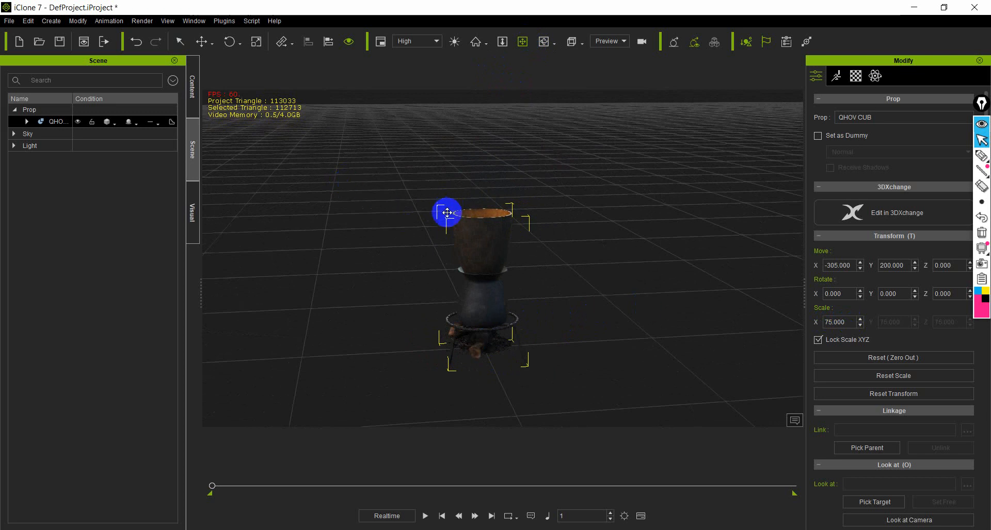
click(194, 82)
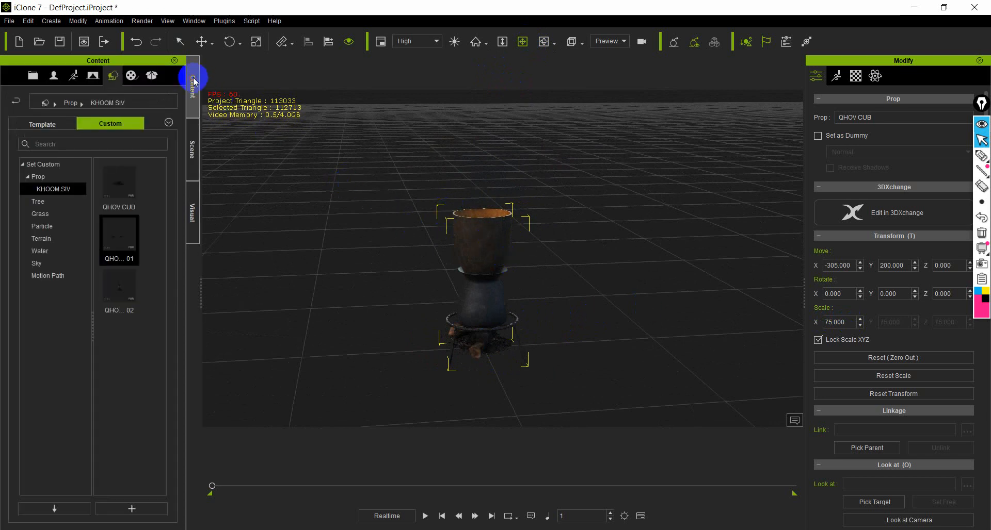
click(53, 77)
click(42, 177)
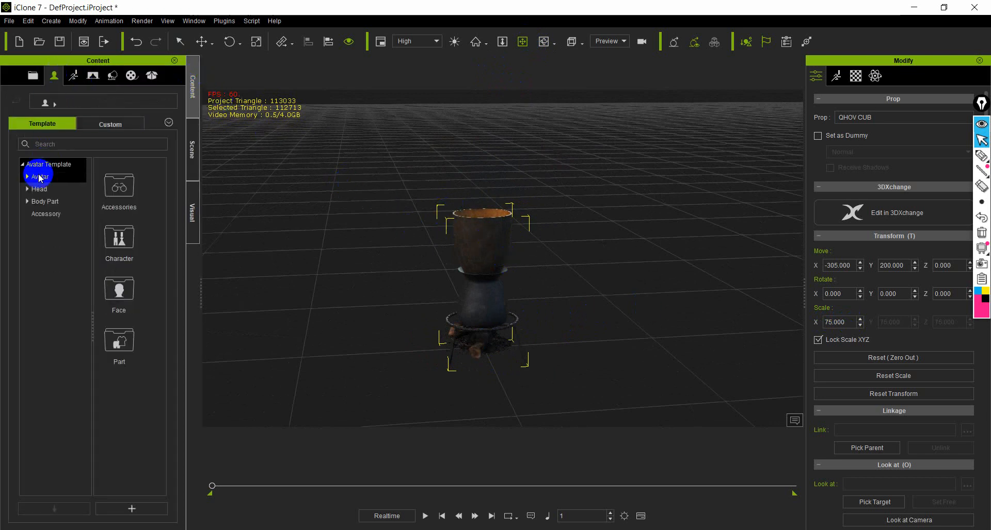
drag(145, 298, 577, 314)
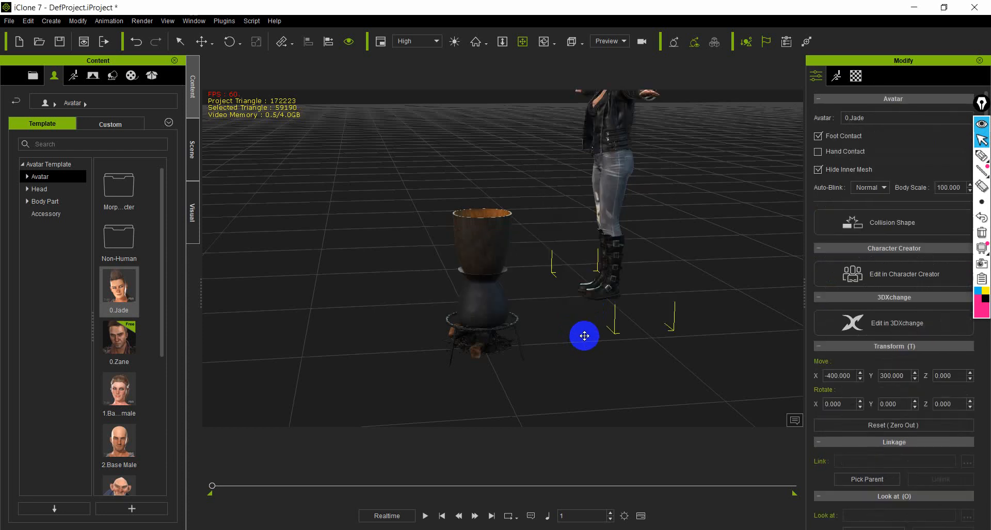
middle_drag(660, 332, 576, 281)
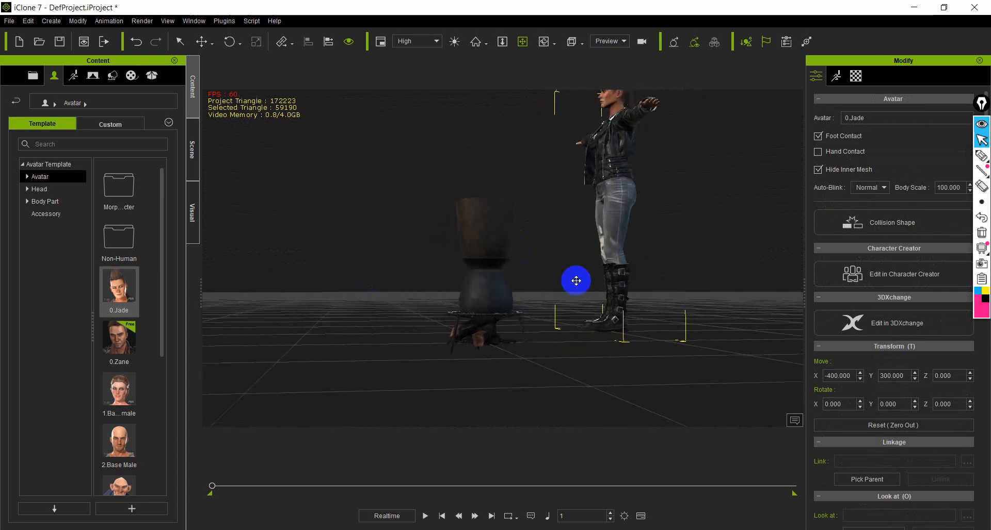
Step: Scale the QHOV CUB cooking-fire assembly uniformly to 80
click(180, 41)
click(471, 214)
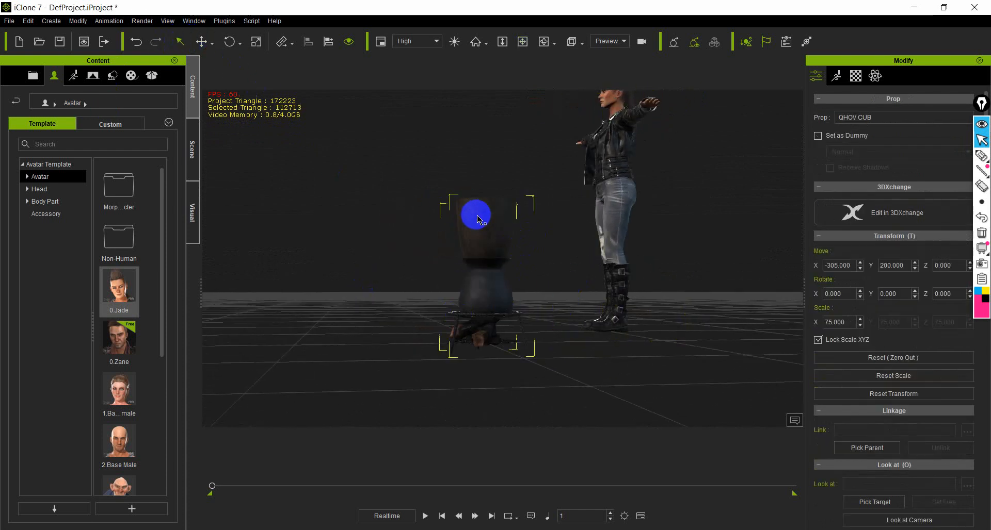
drag(846, 323, 807, 323)
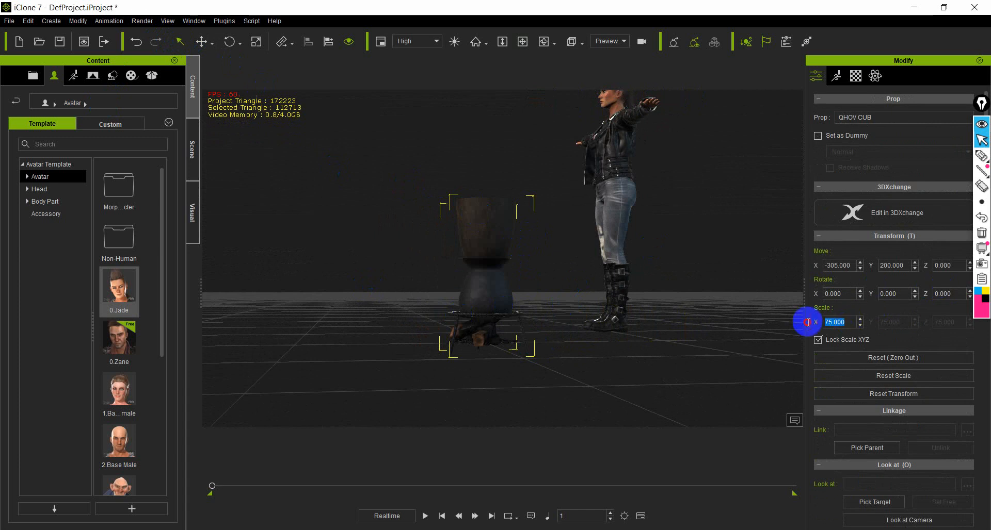
text(8)
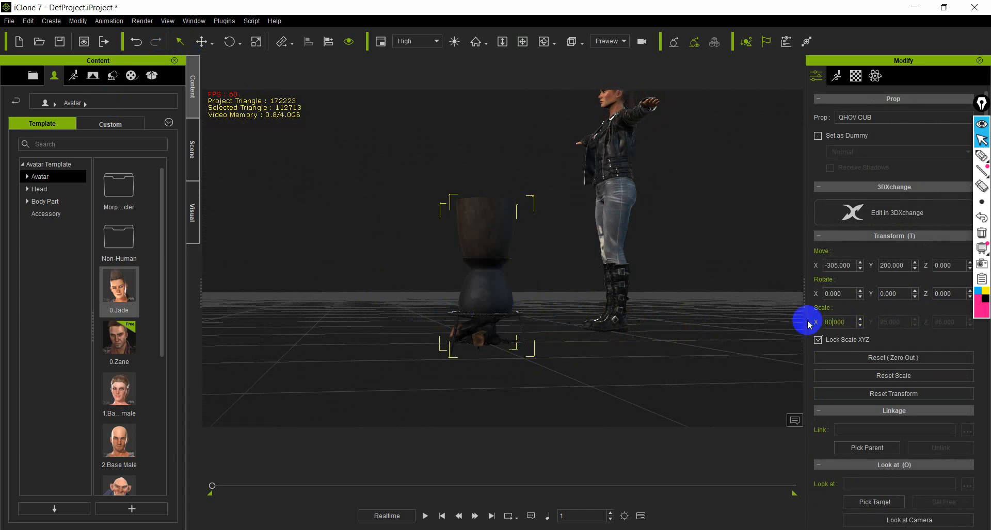
text(0)
key(Return)
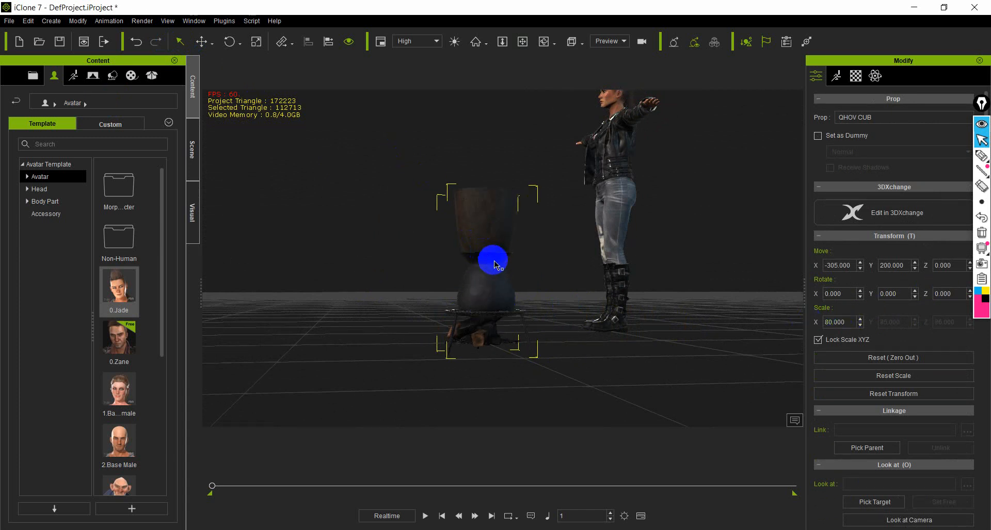
Step: Play the fire animation beside the avatar to check the new size, and rewind the timeline to the first frame
key(space)
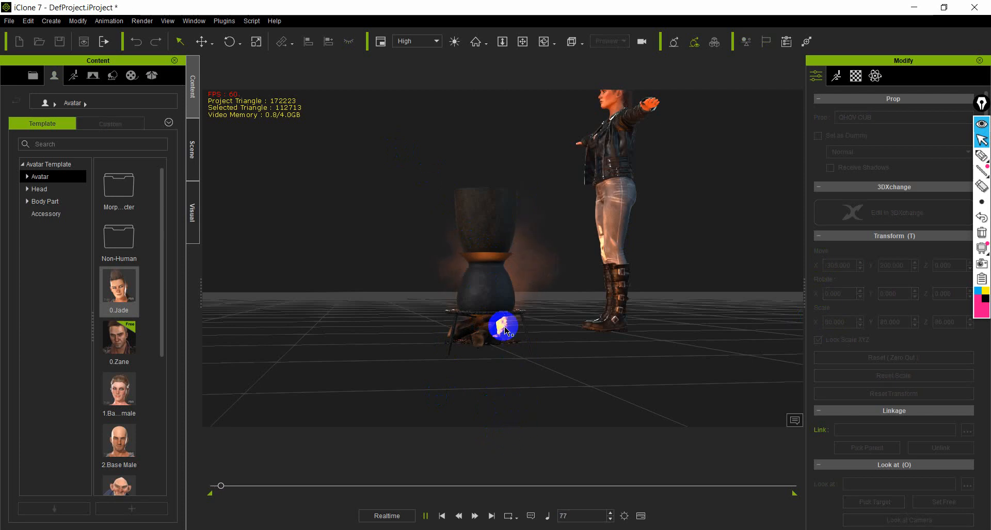
click(228, 486)
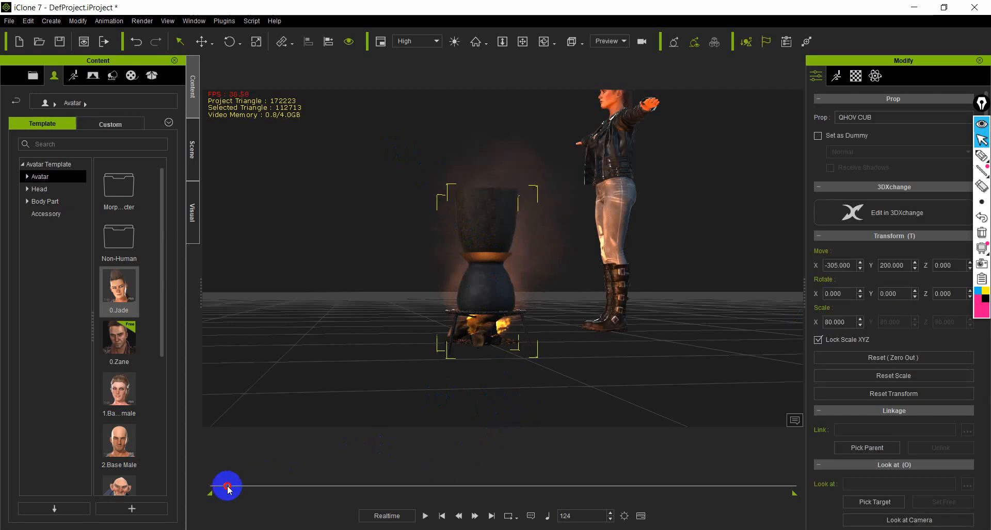
drag(227, 487, 169, 484)
Step: Delete the 0.Jade avatar from the scene
click(615, 214)
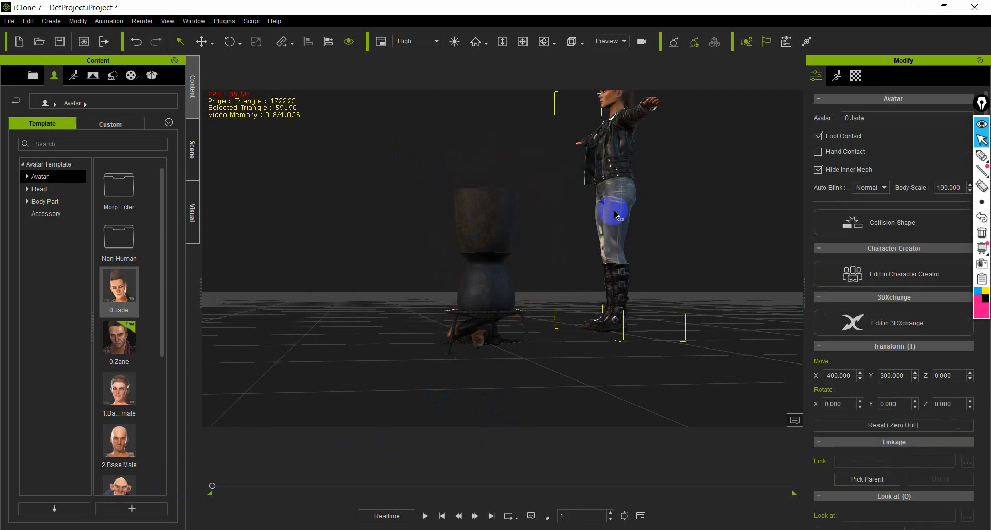
key(Delete)
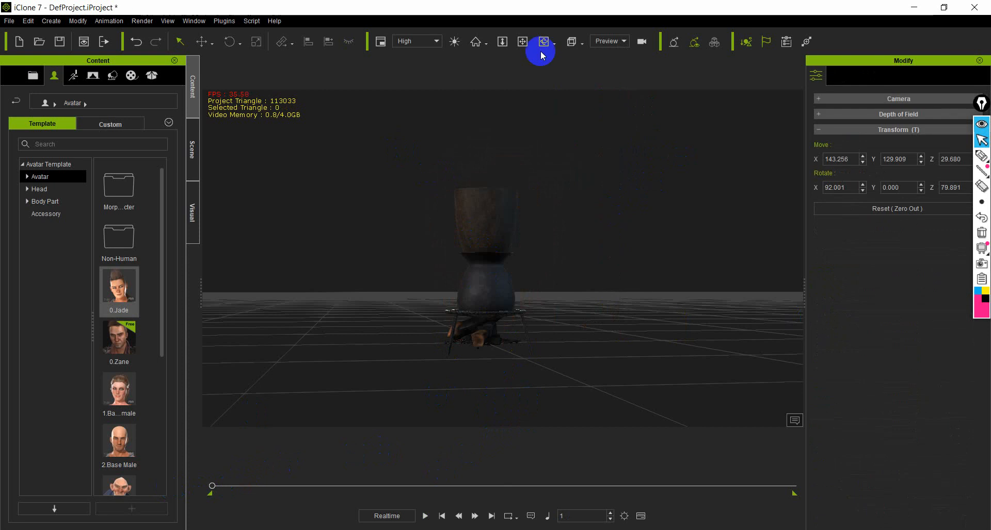
click(529, 42)
drag(511, 247, 479, 268)
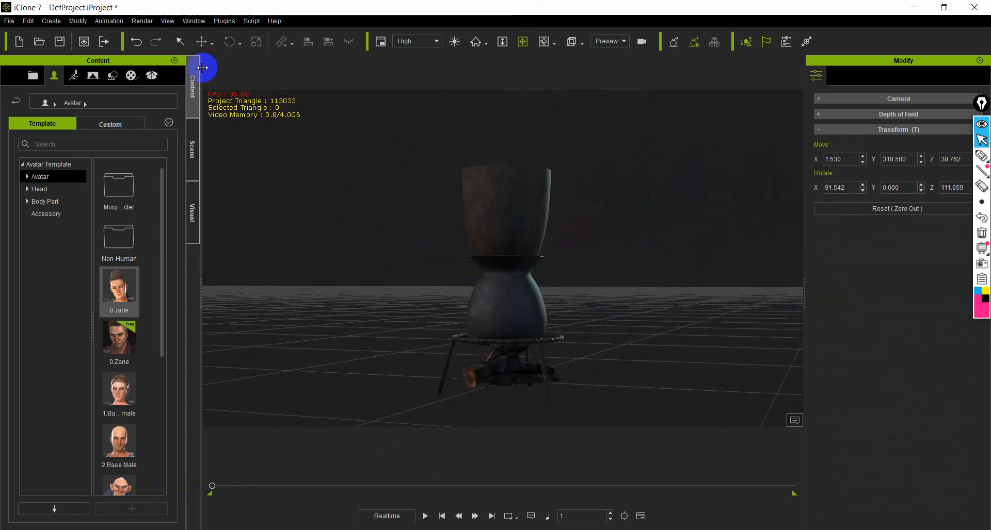
Step: Browse the template and custom prop libraries and open the KHOOM SIV custom folder to examine its cooking-fire props
click(180, 41)
click(112, 76)
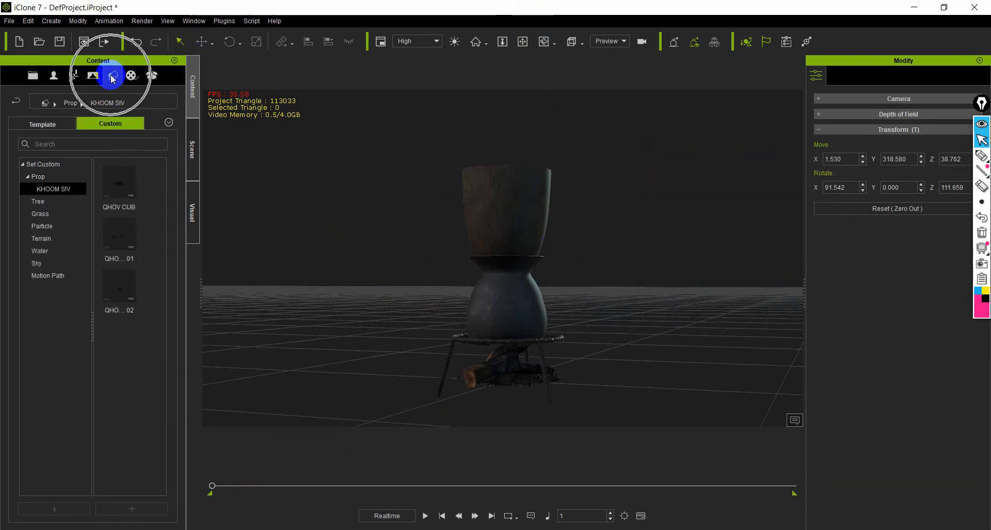
click(43, 124)
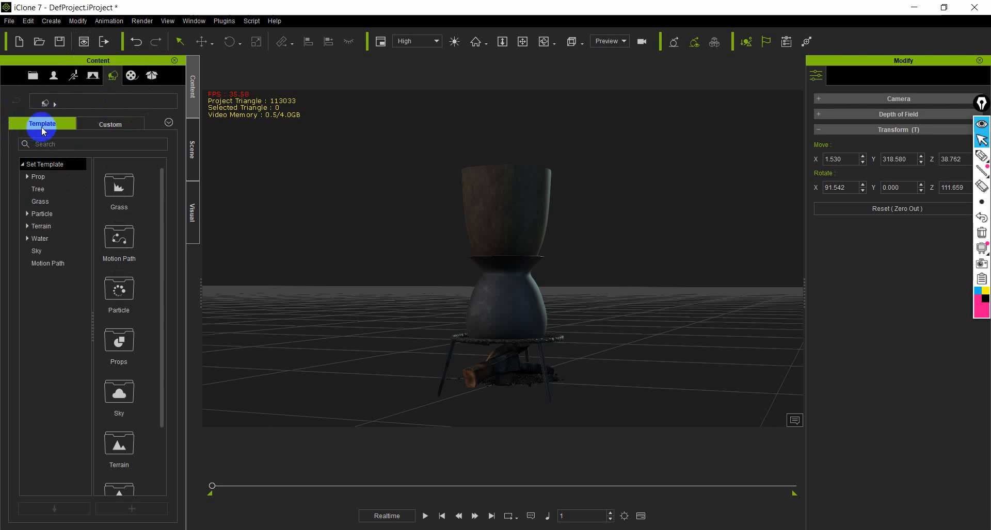
click(112, 124)
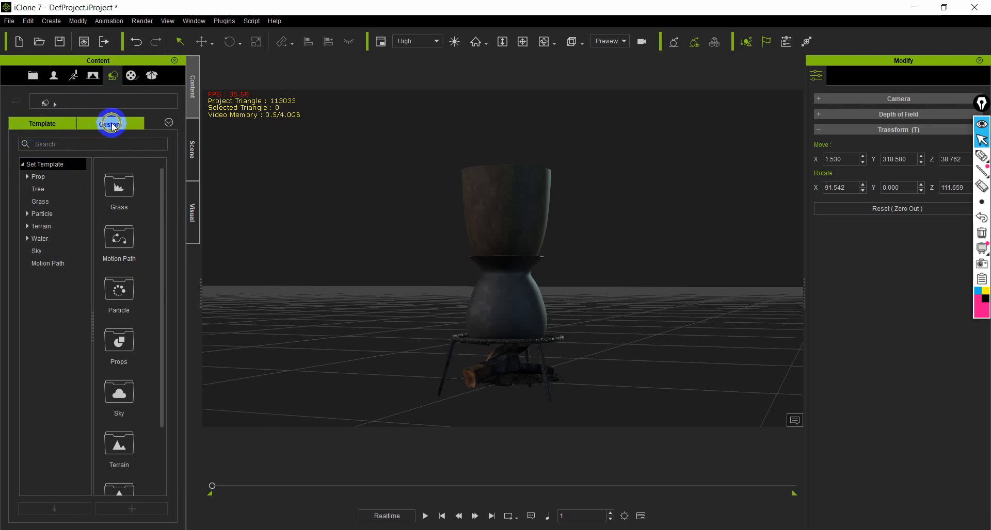
click(112, 124)
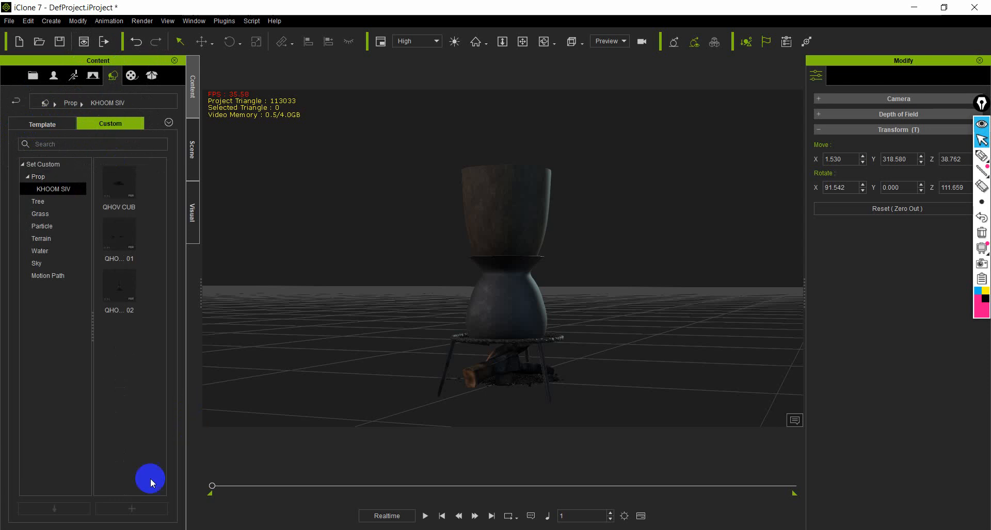
click(41, 176)
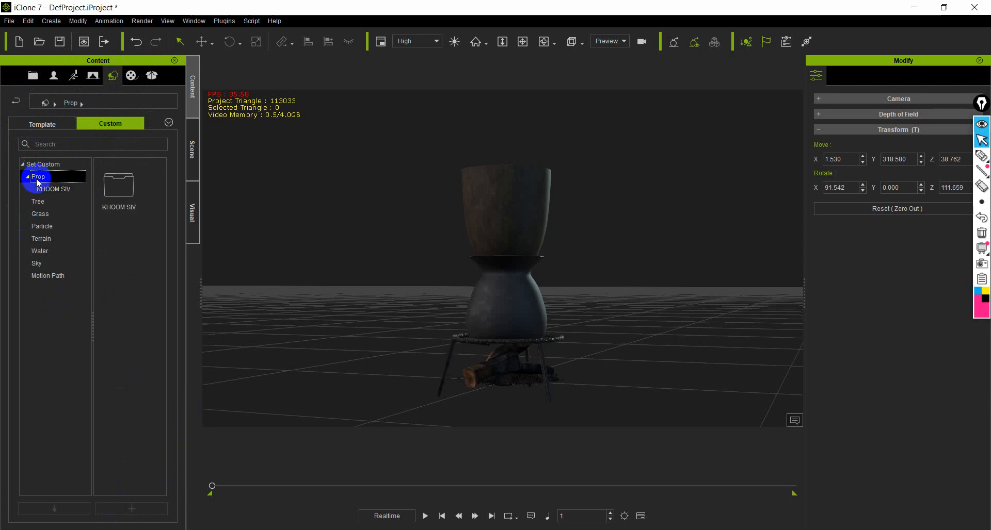
right_click(126, 275)
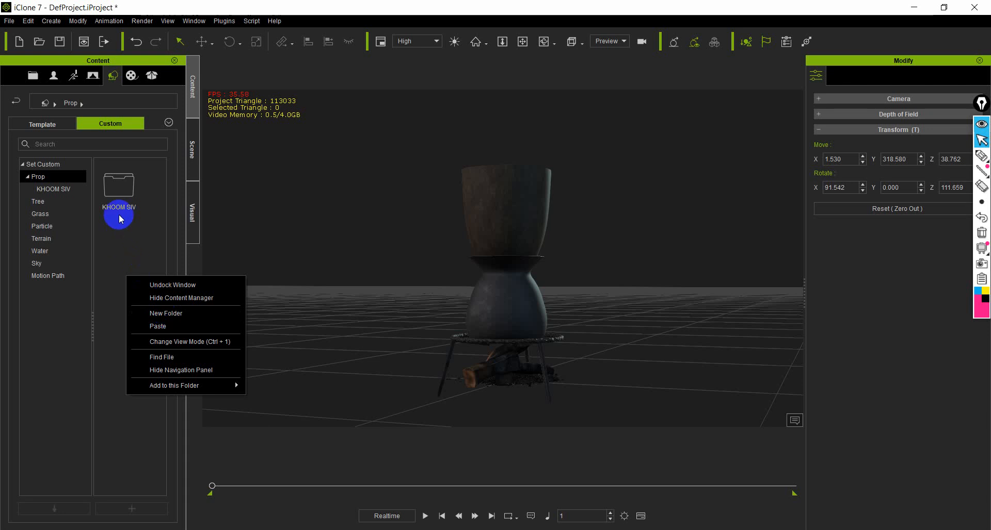
click(116, 187)
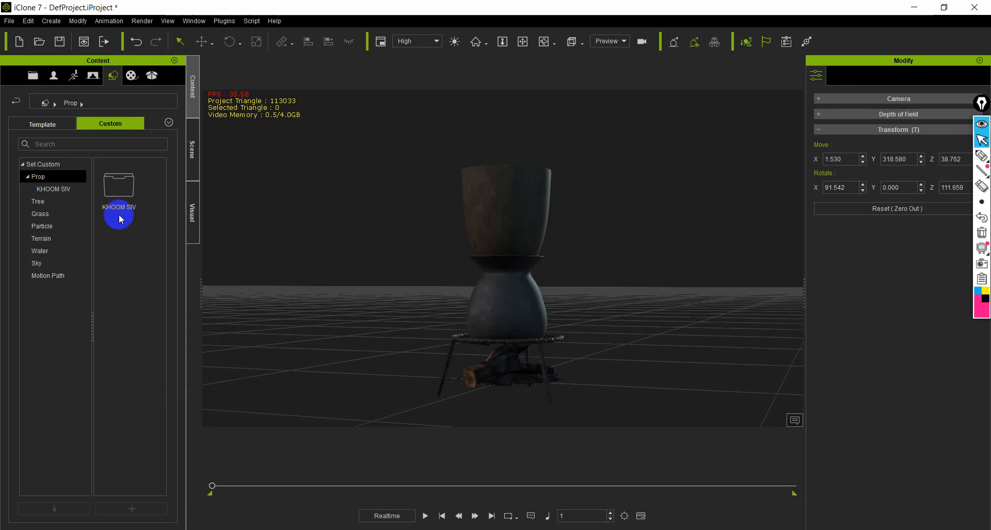
double_click(116, 186)
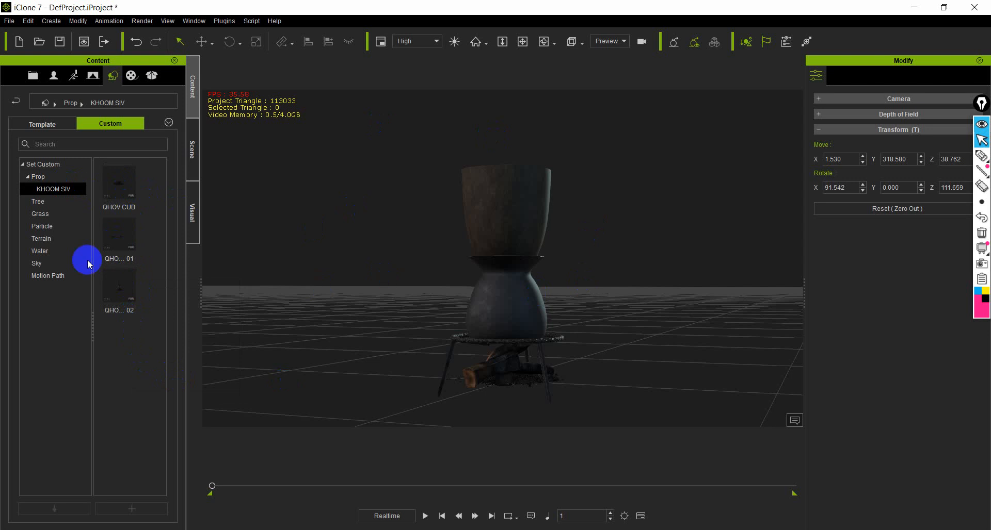
Step: Delete the QHOV CUB assembly from the scene and add the QHOV CUB 02 prop from the KHOOM SIV custom folder instead
click(509, 195)
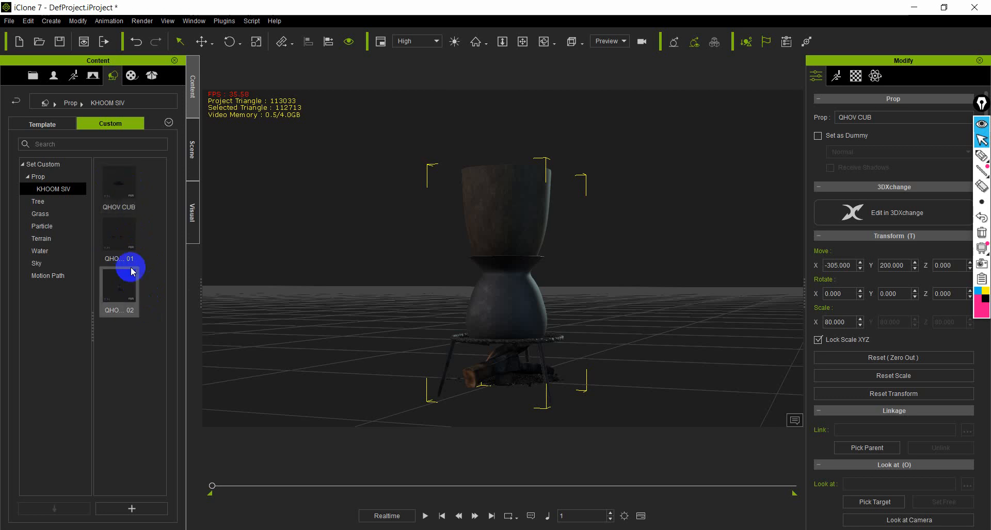
click(519, 43)
drag(526, 248, 546, 294)
key(Delete)
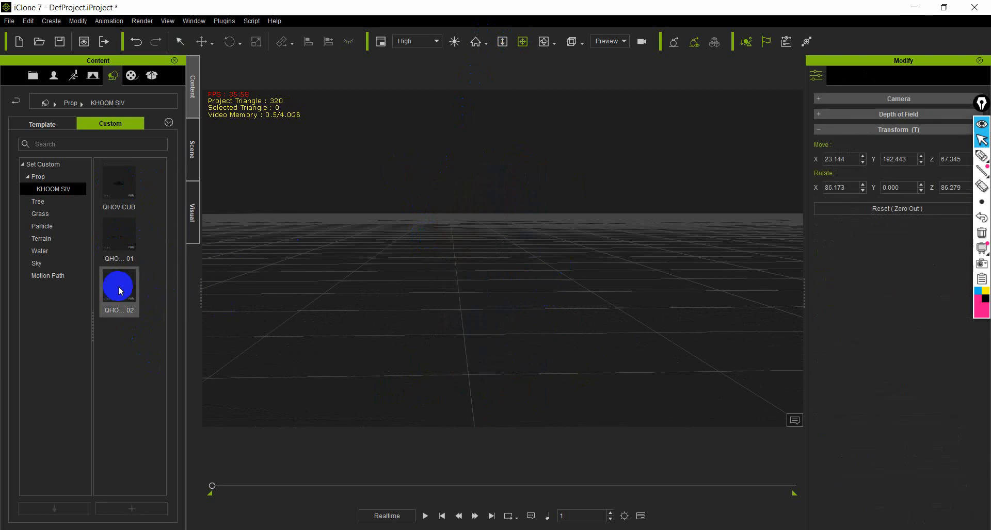
mouse_move(120, 289)
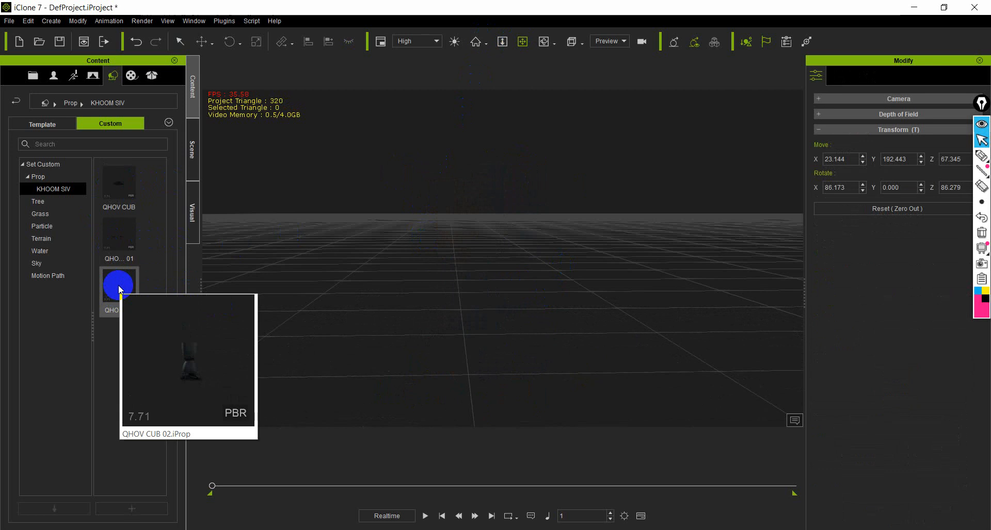
drag(119, 285, 478, 369)
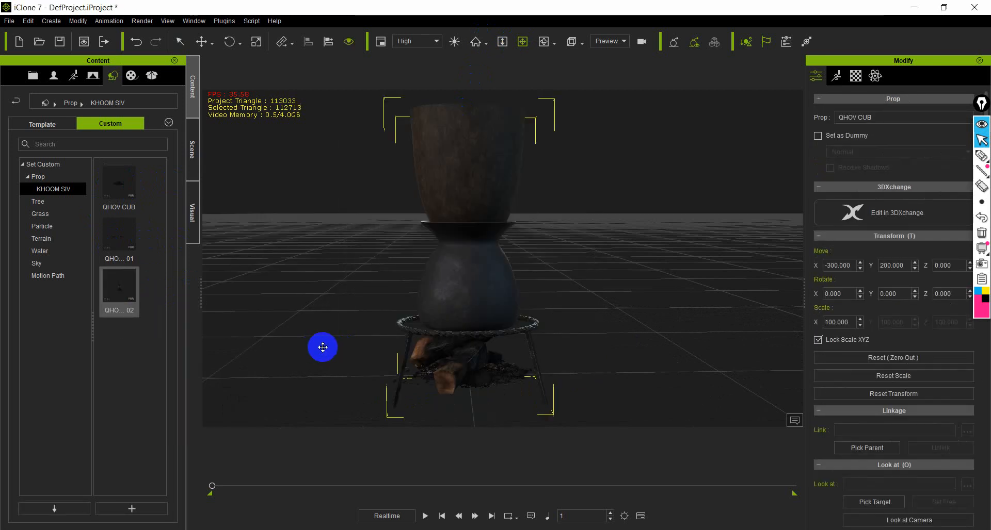
Step: Play the QHOV CUB 02 prop's animation and examine its fire, smoke and glow from several angles and distances
key(space)
scroll(473, 315, down, 5)
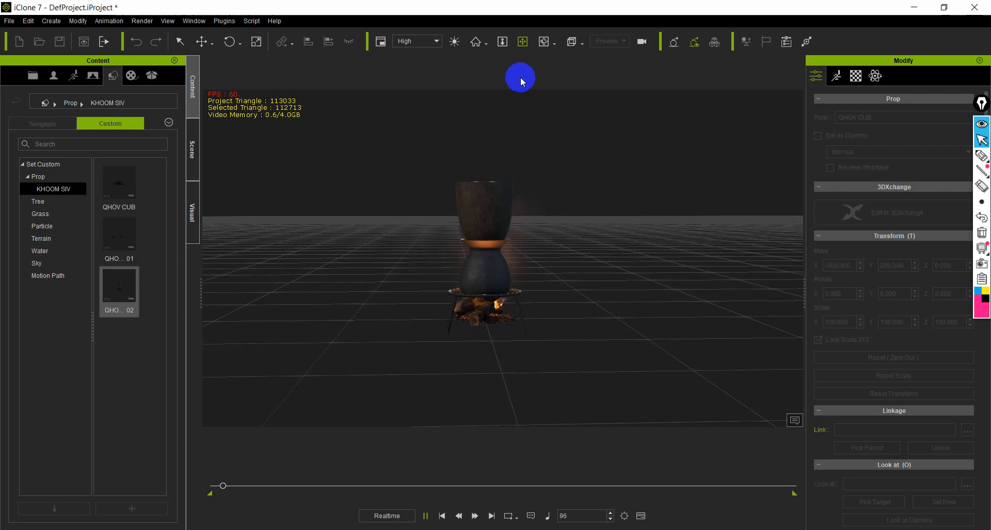
click(525, 48)
right_drag(570, 333, 354, 348)
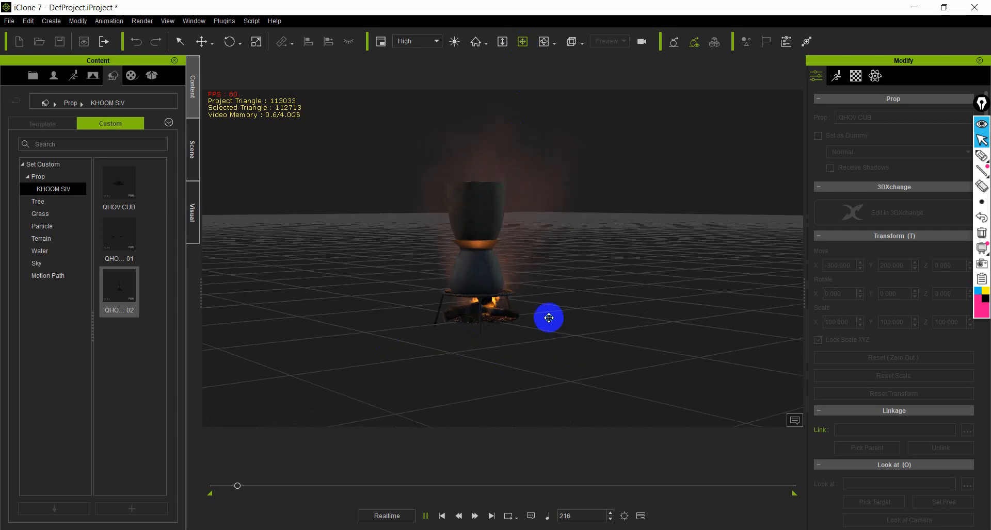
right_drag(548, 318, 535, 344)
scroll(480, 295, up, 5)
drag(456, 340, 489, 340)
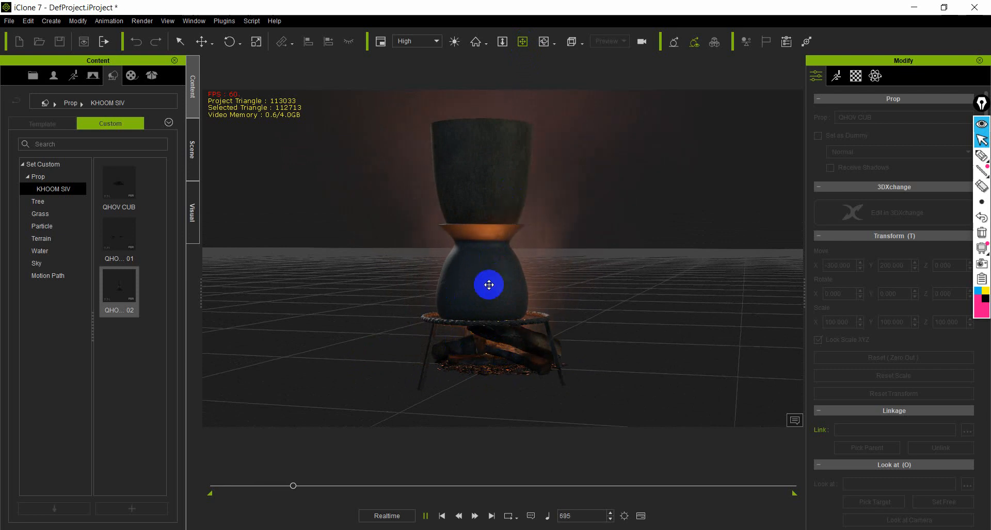
scroll(476, 290, down, 5)
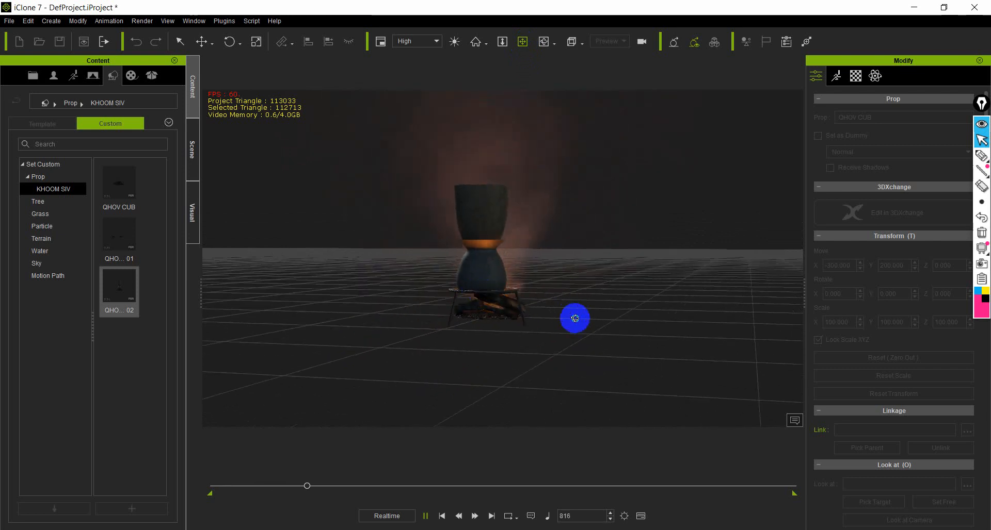
scroll(495, 316, up, 5)
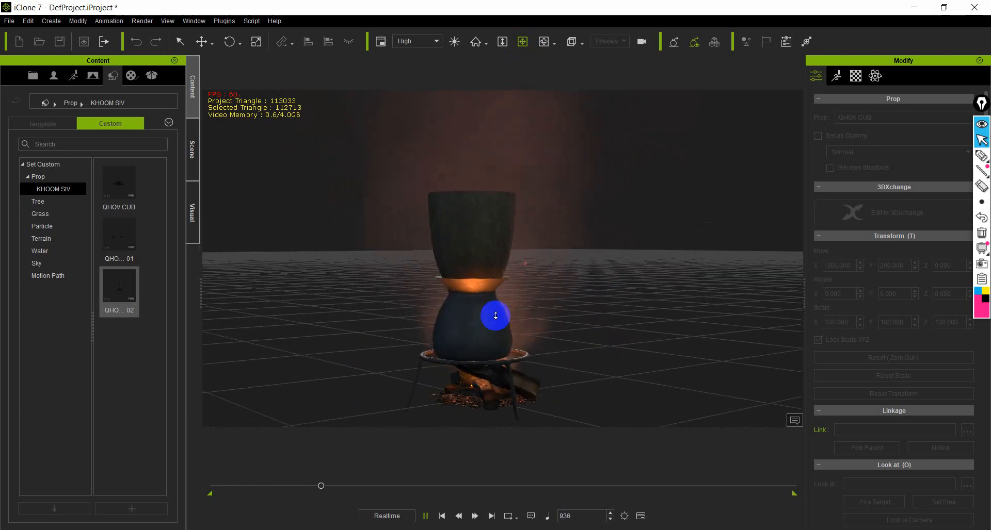
drag(494, 338, 496, 294)
right_drag(478, 328, 530, 333)
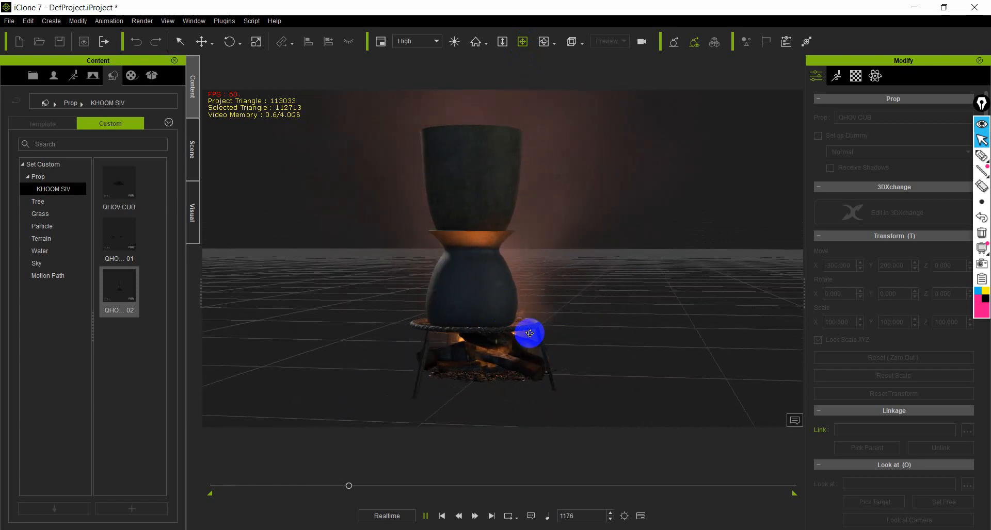